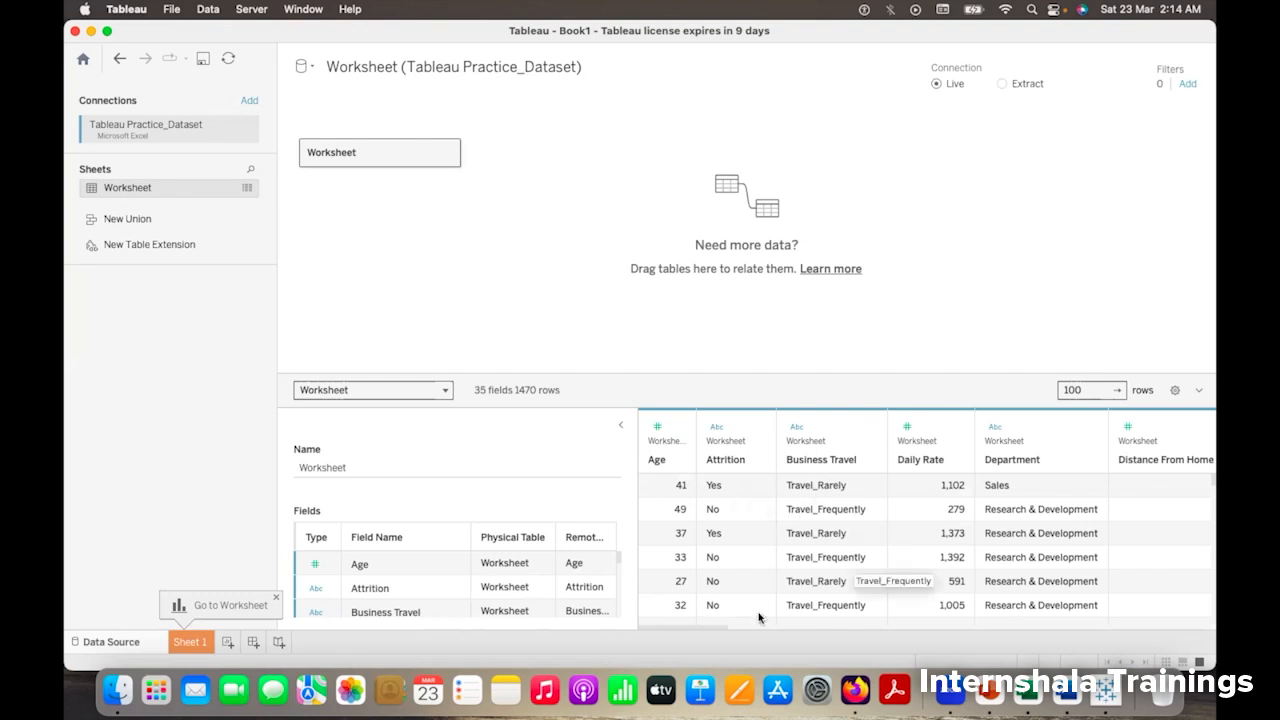
- Look through the columns of the Worksheet data preview, then open Sheet 1
{"action": "scroll", "coordinate": [691, 633], "scroll_direction": "right", "scroll_amount": 5}
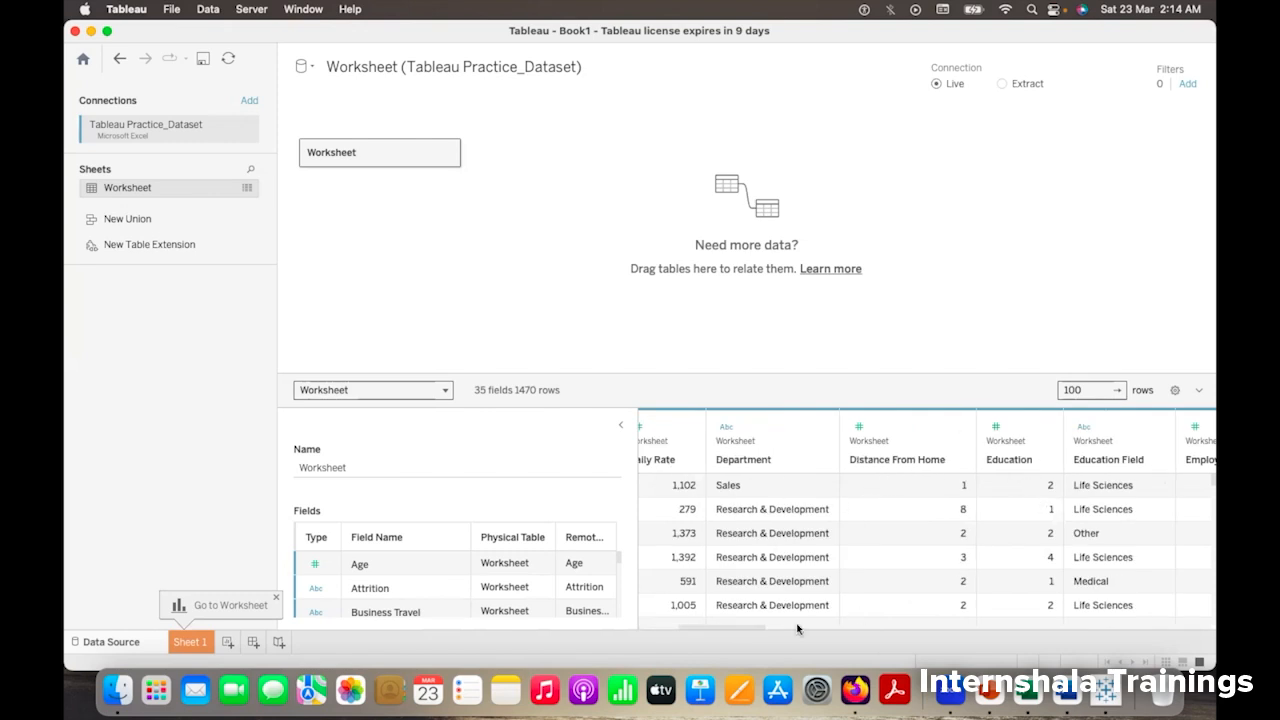
{"action": "left_click_drag", "start_coordinate": [726, 631], "coordinate": [1172, 650]}
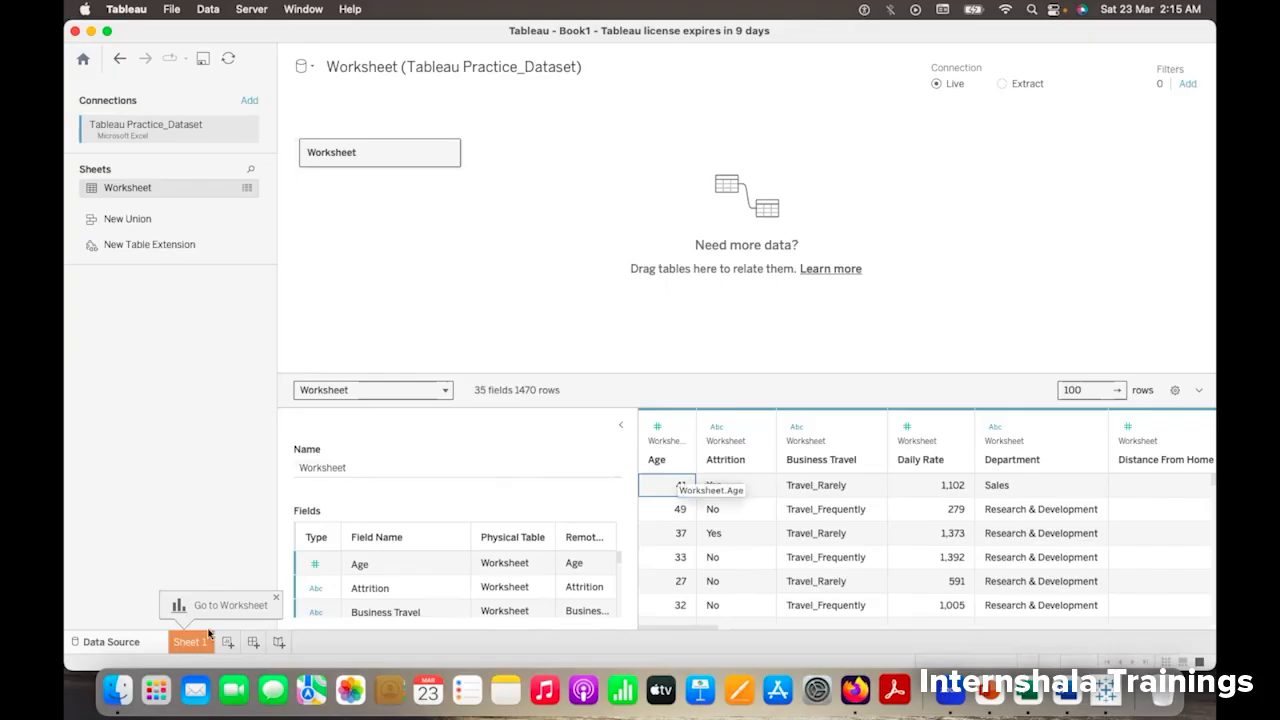
{"action": "left_click", "coordinate": [188, 642]}
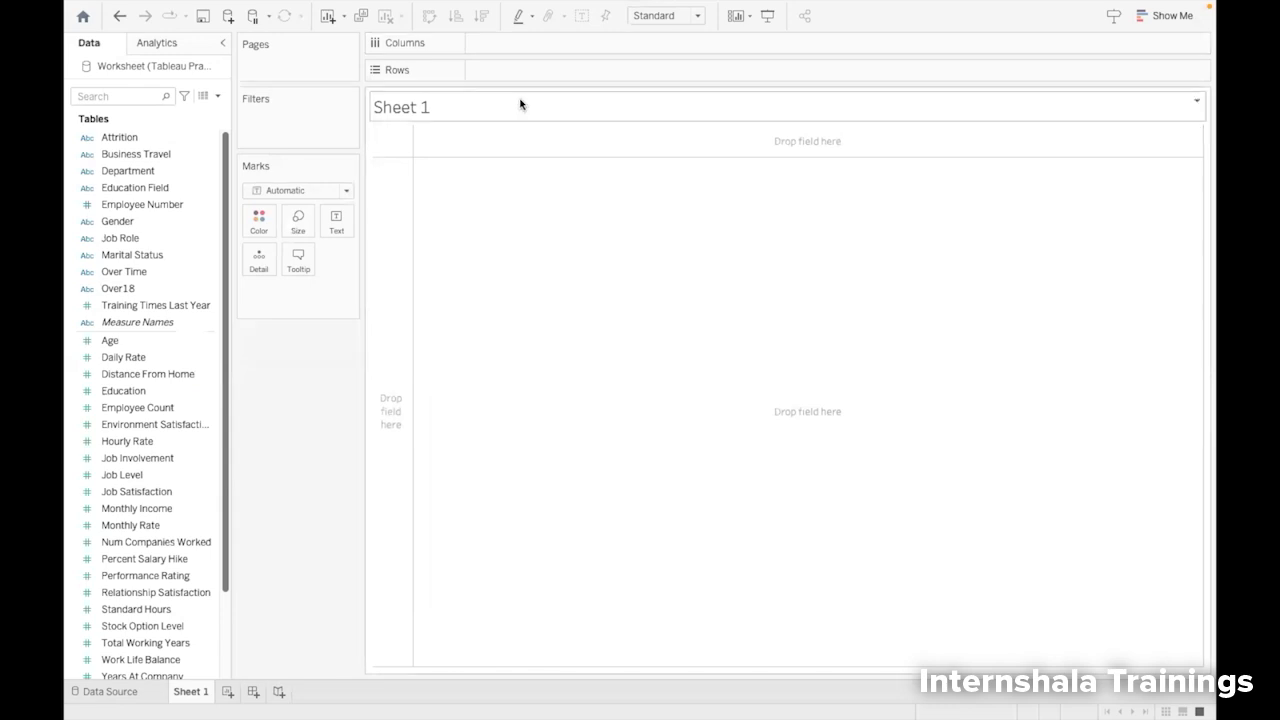
- Look over the chart types offered by Show Me, then close the list
{"action": "left_click", "coordinate": [1156, 18]}
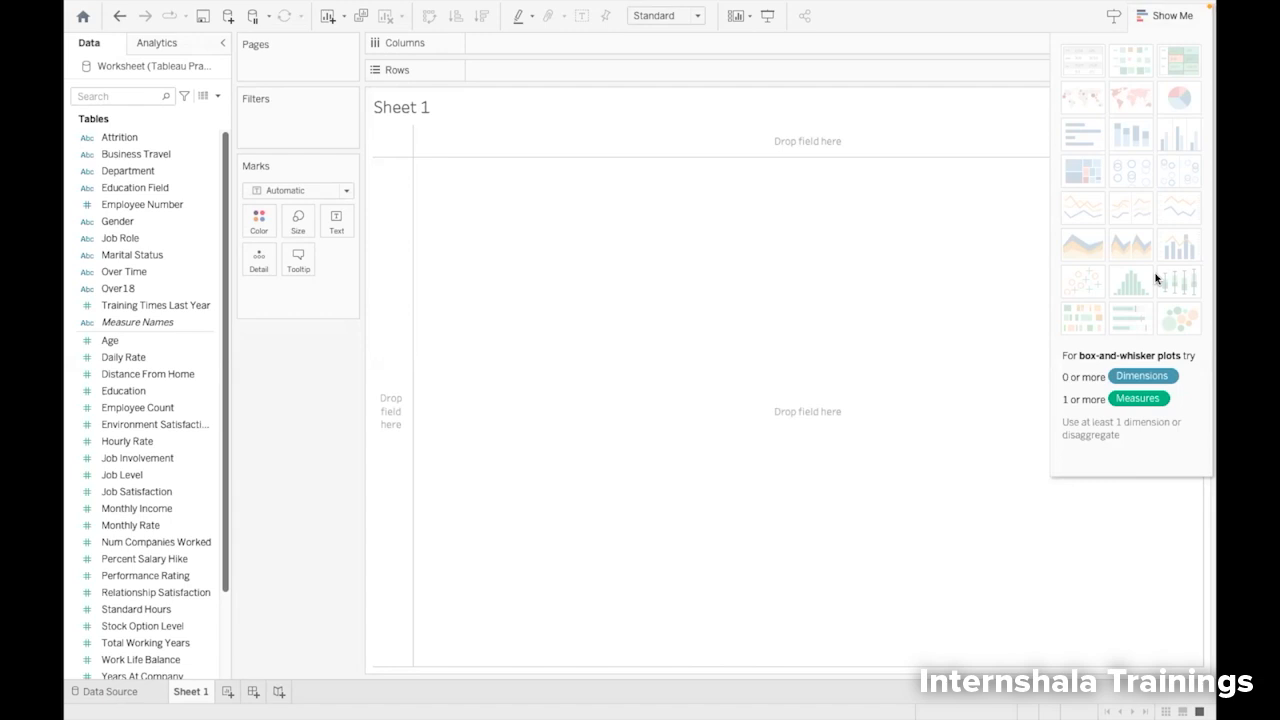
{"action": "left_click", "coordinate": [126, 375]}
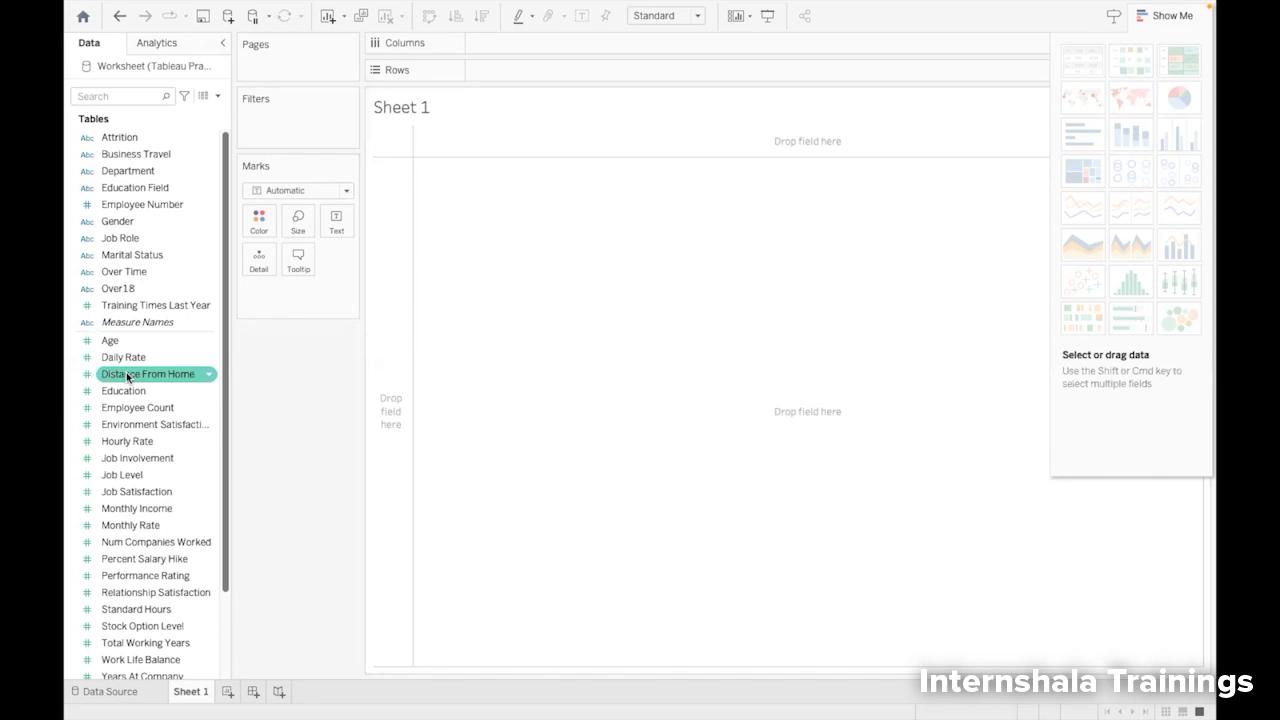
{"action": "left_click", "coordinate": [1155, 17]}
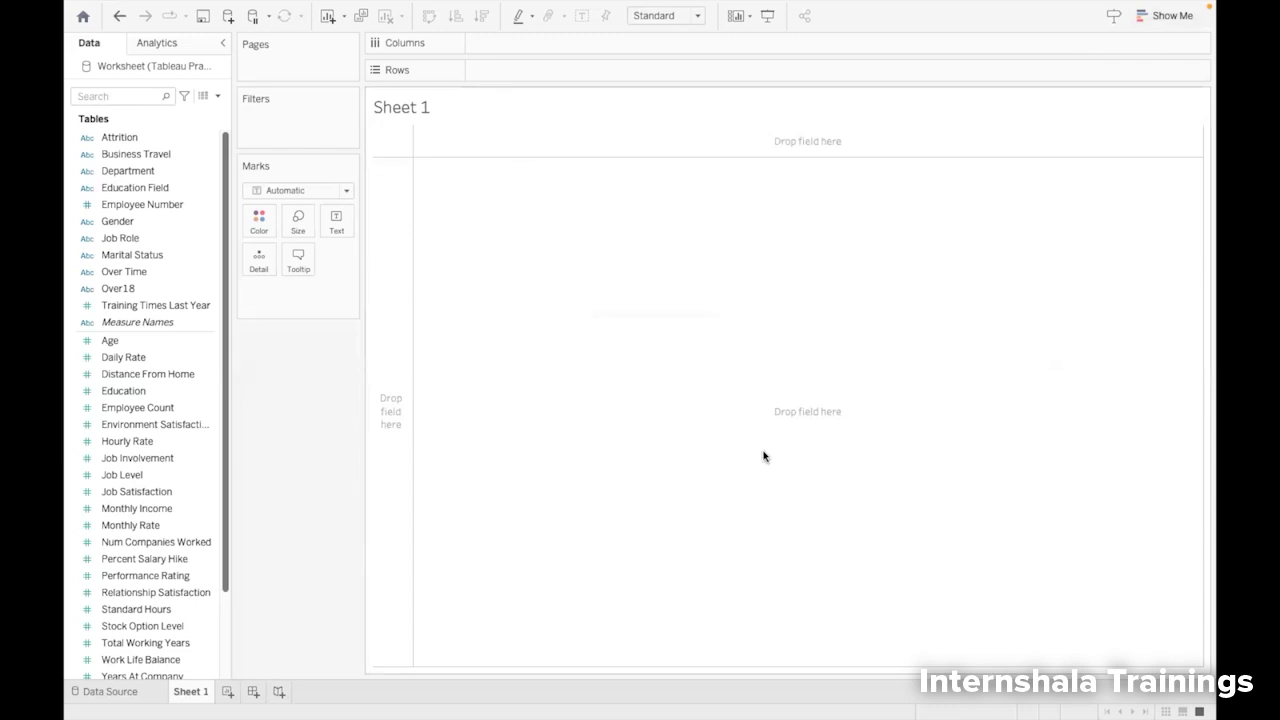
- Replace the title of the sheet view with "Company Structure"
{"action": "double_click", "coordinate": [428, 110]}
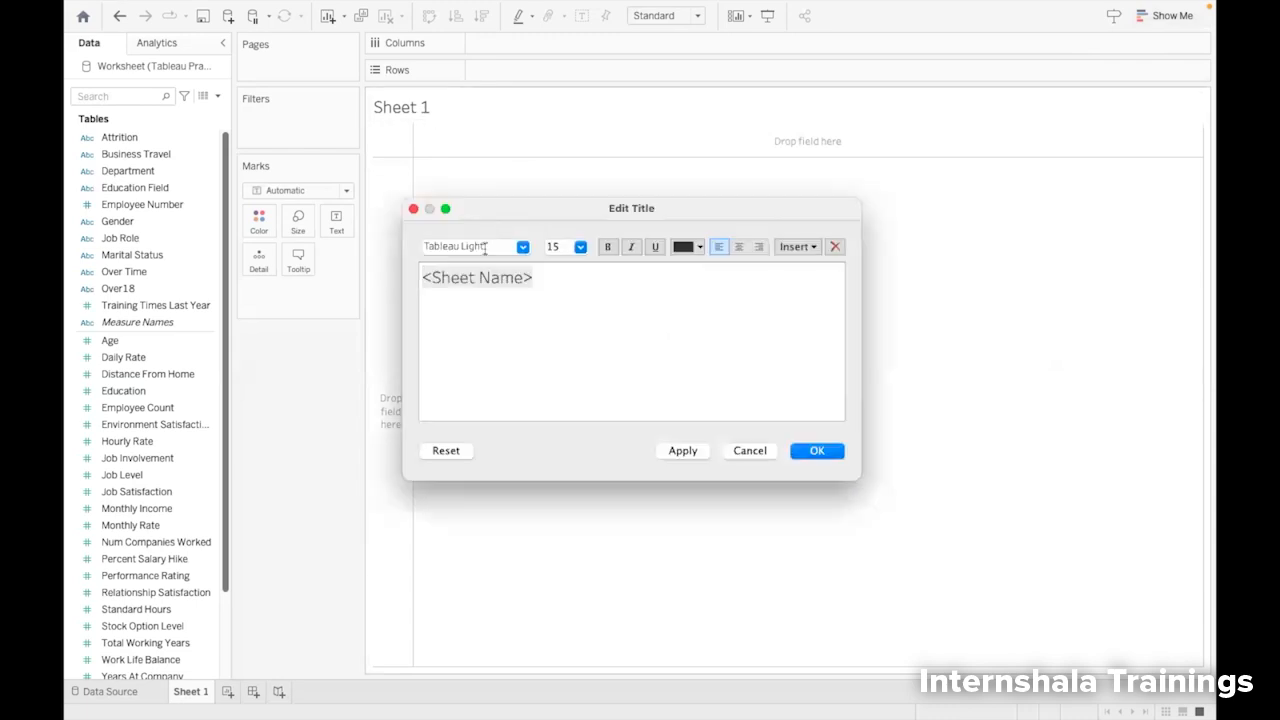
{"action": "left_click_drag", "start_coordinate": [537, 277], "coordinate": [344, 262]}
{"action": "type", "text": "C"}
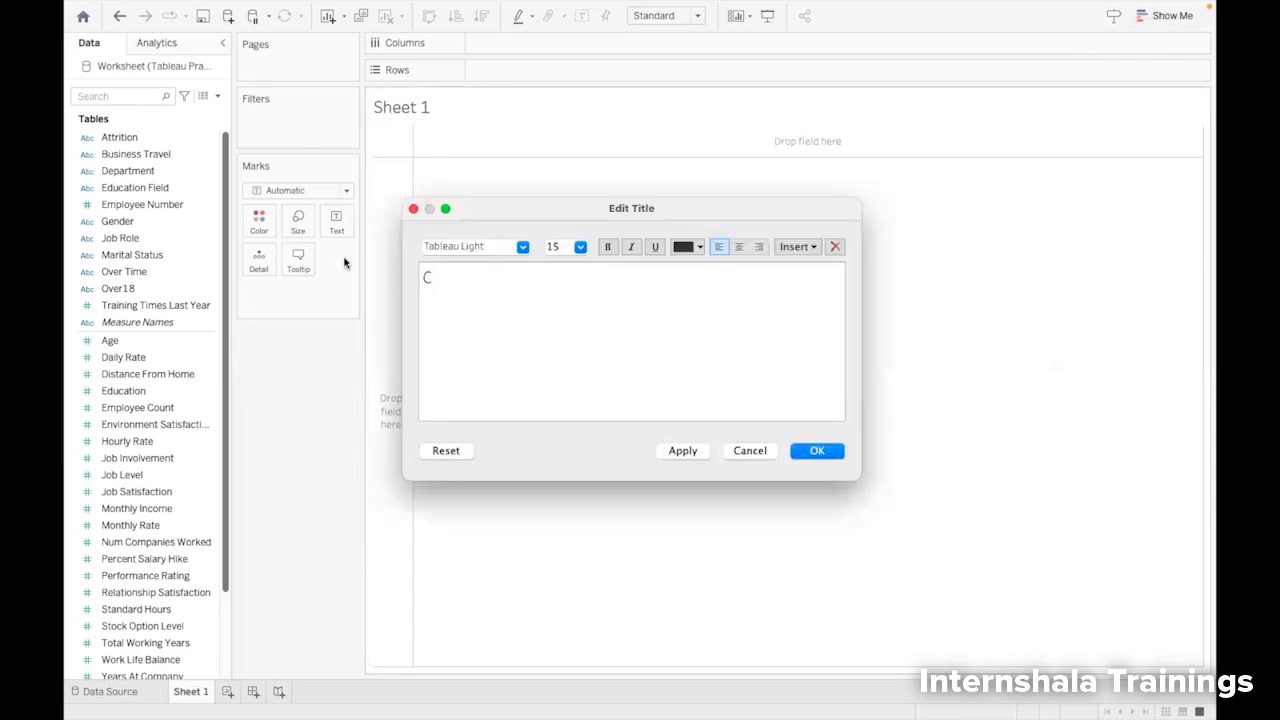
{"action": "type", "text": "ompany Structure"}
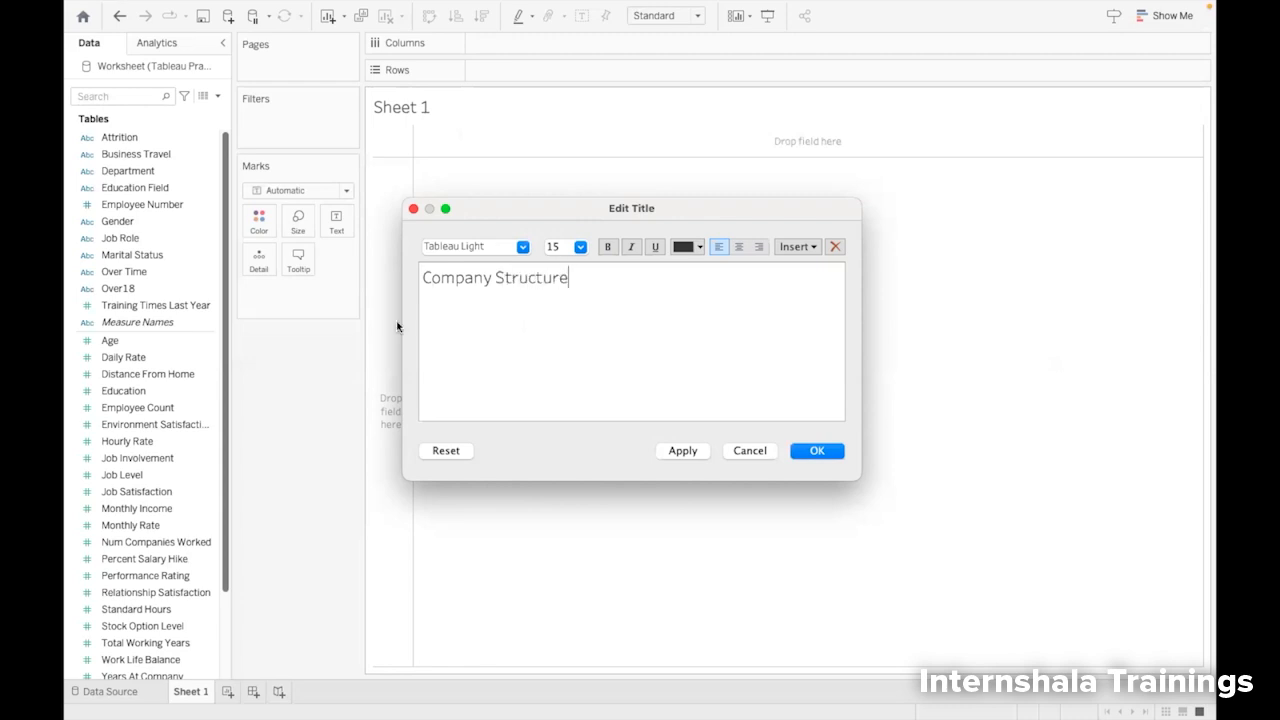
{"action": "left_click", "coordinate": [697, 451]}
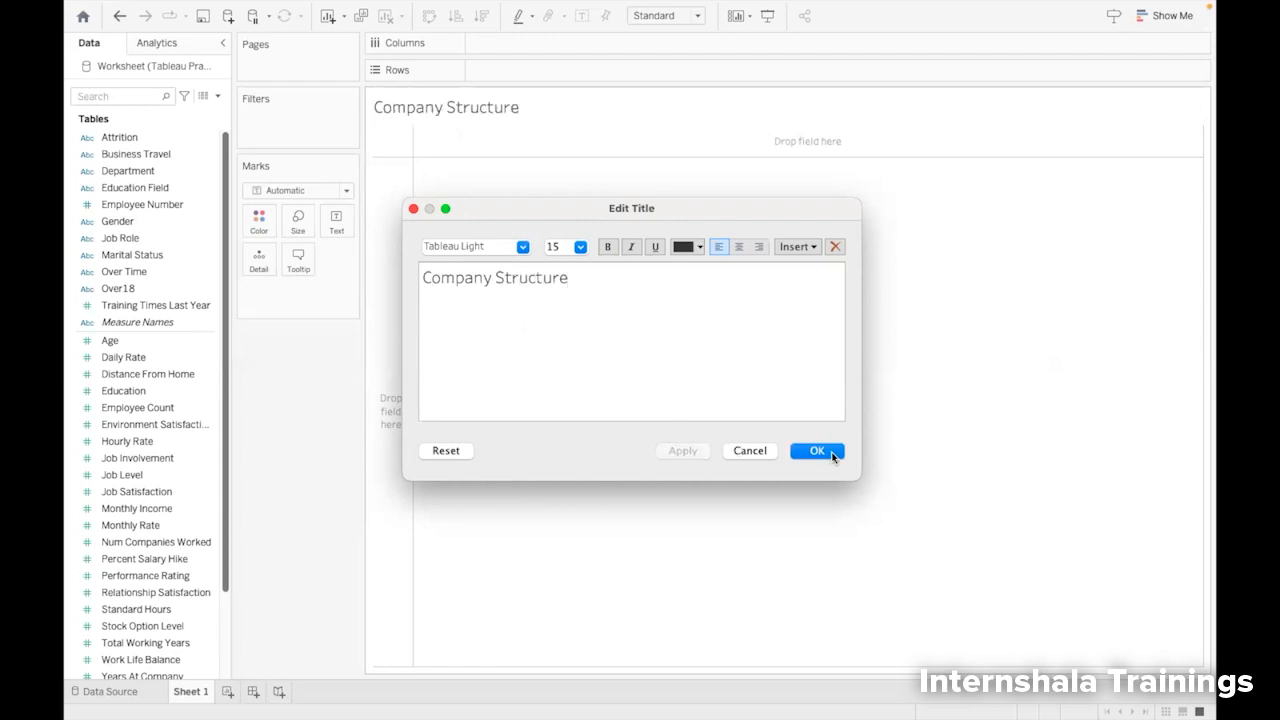
{"action": "left_click", "coordinate": [831, 452]}
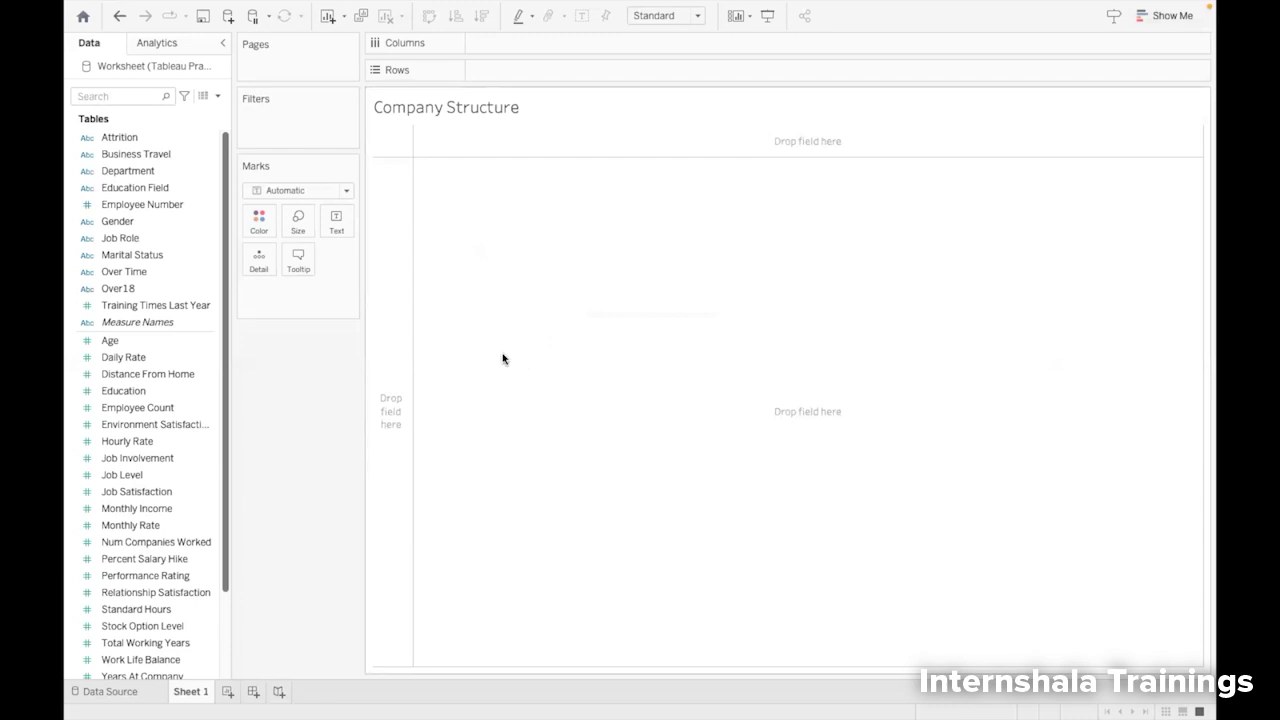
- Examine the dimension fields available in the dataset, from Attrition through Over18
{"action": "left_click", "coordinate": [127, 171]}
{"action": "left_click", "coordinate": [129, 304]}
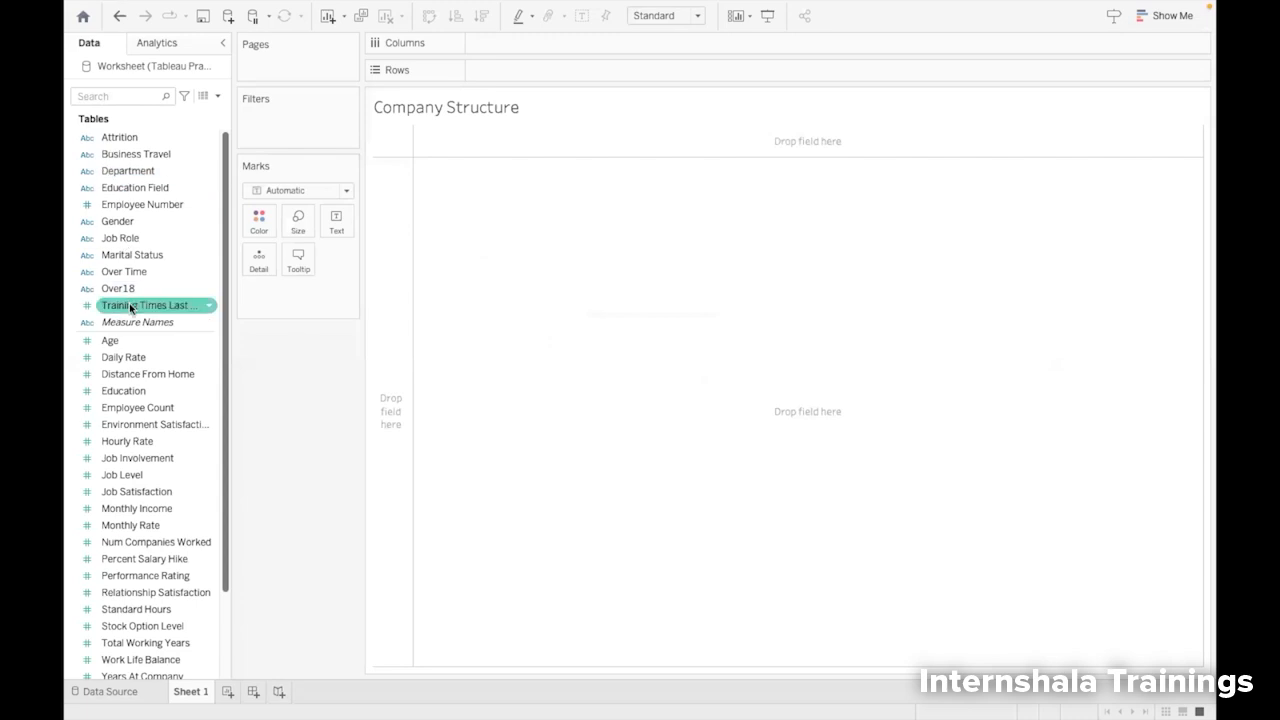
{"action": "left_click", "coordinate": [128, 318]}
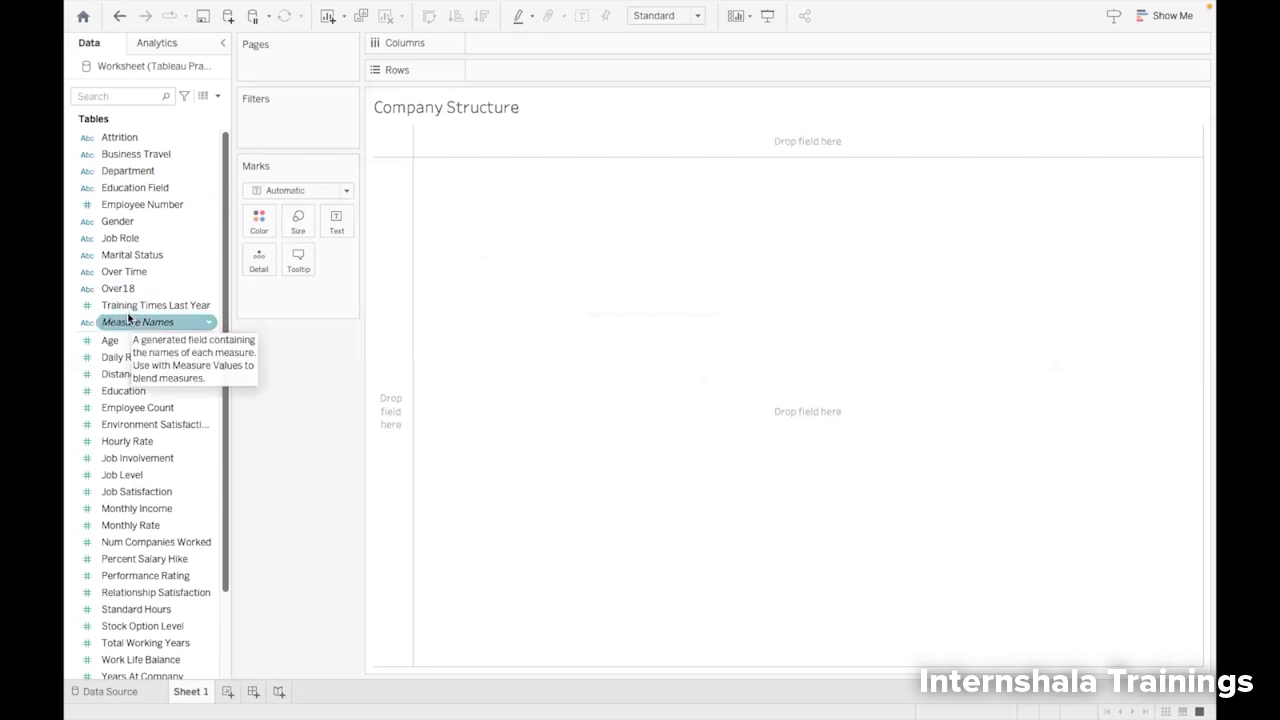
{"action": "left_click", "coordinate": [125, 171]}
{"action": "left_click", "coordinate": [120, 137]}
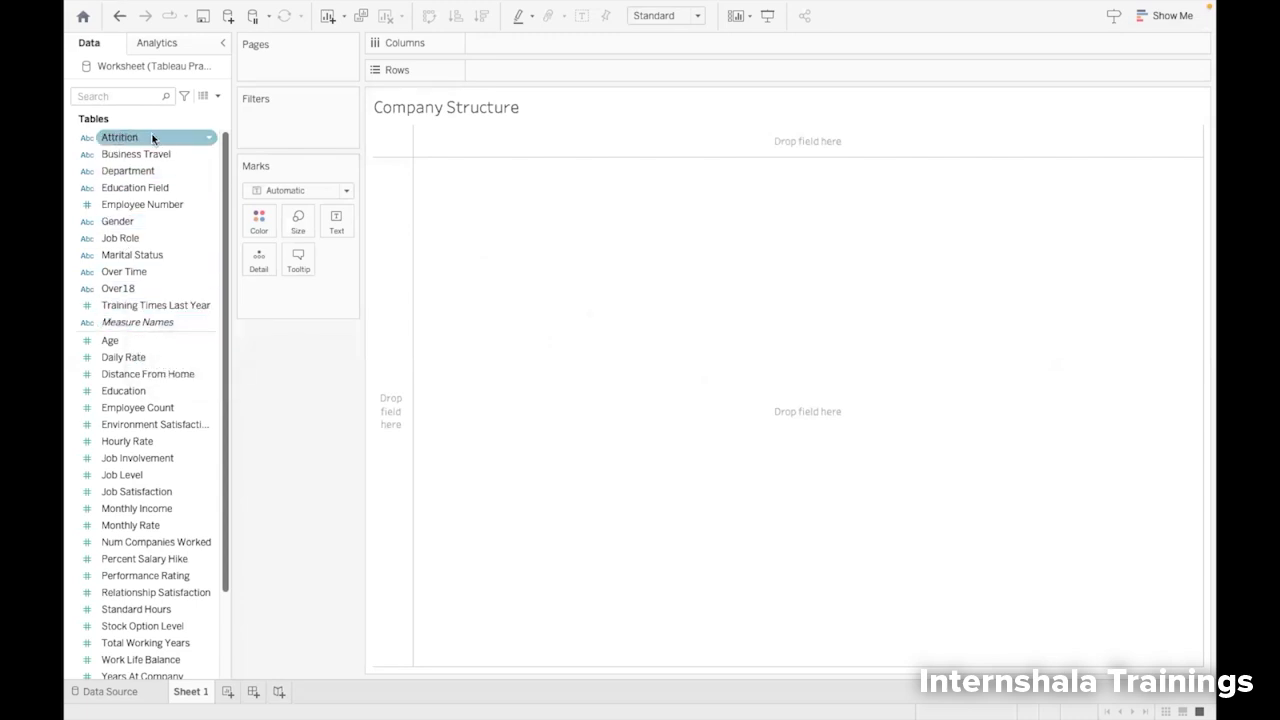
{"action": "left_click", "coordinate": [130, 154]}
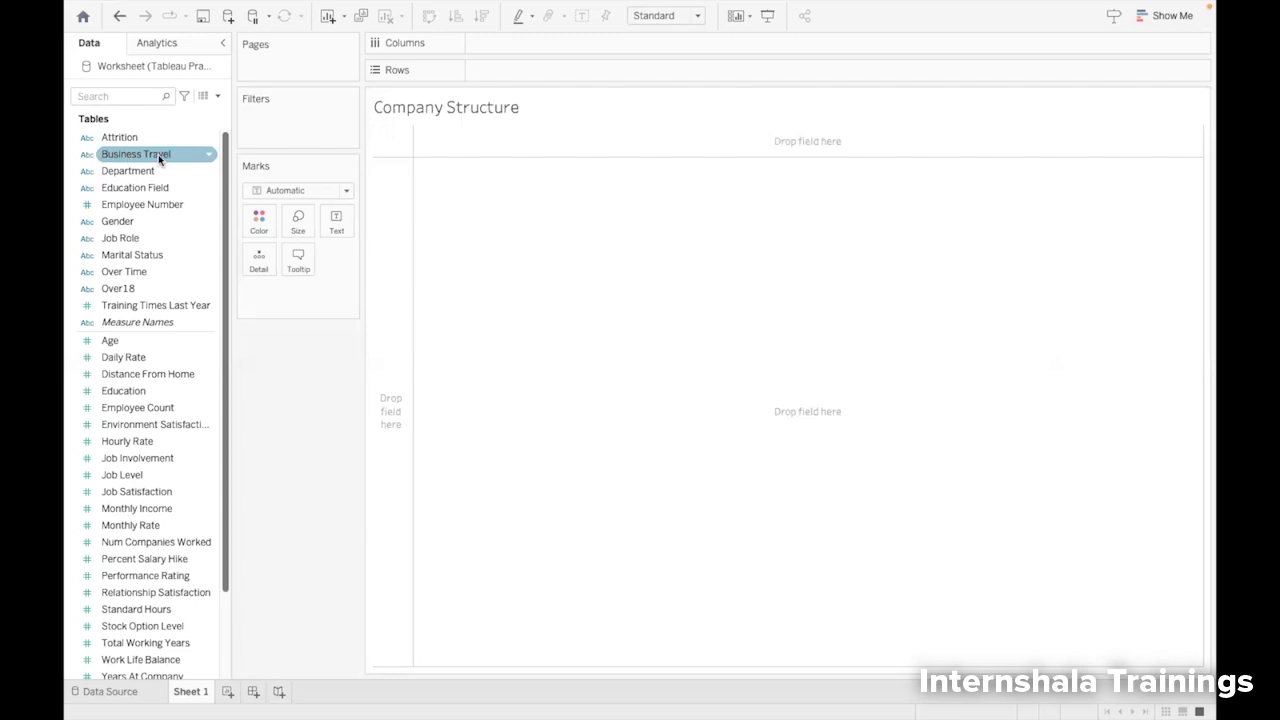
{"action": "left_click", "coordinate": [115, 172]}
{"action": "left_click", "coordinate": [110, 189]}
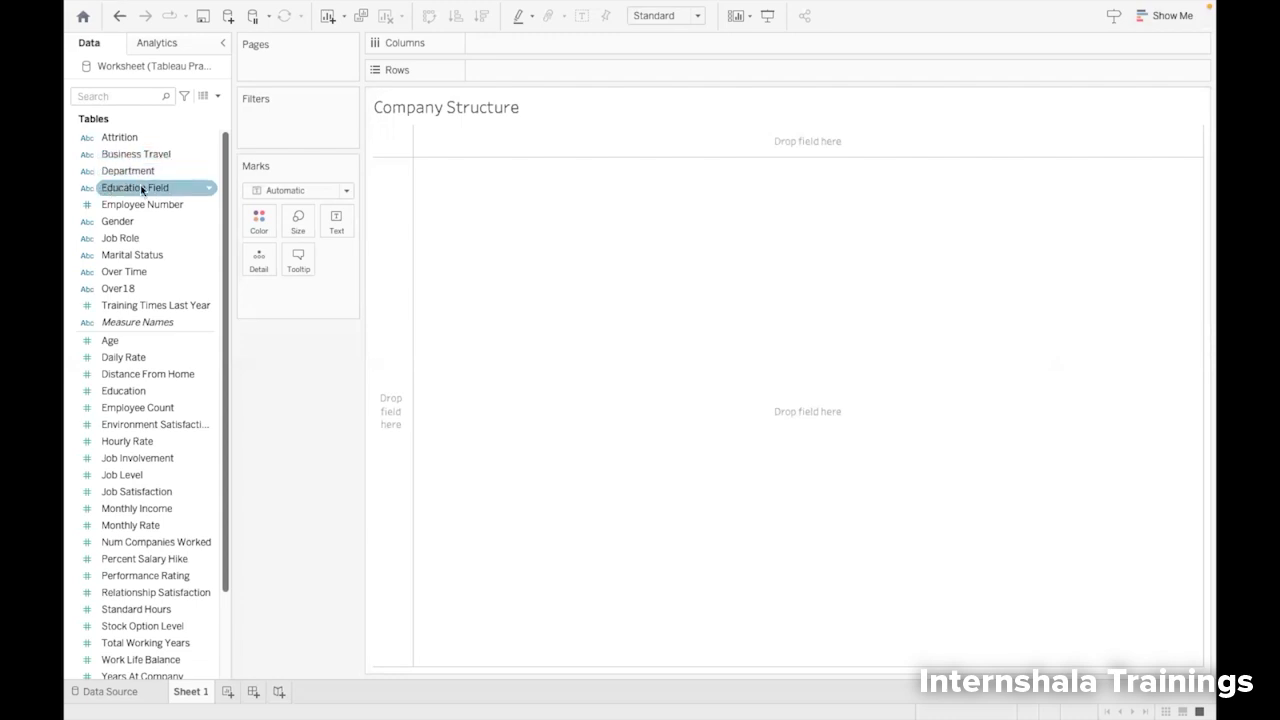
{"action": "left_click", "coordinate": [118, 205]}
{"action": "left_click", "coordinate": [112, 222]}
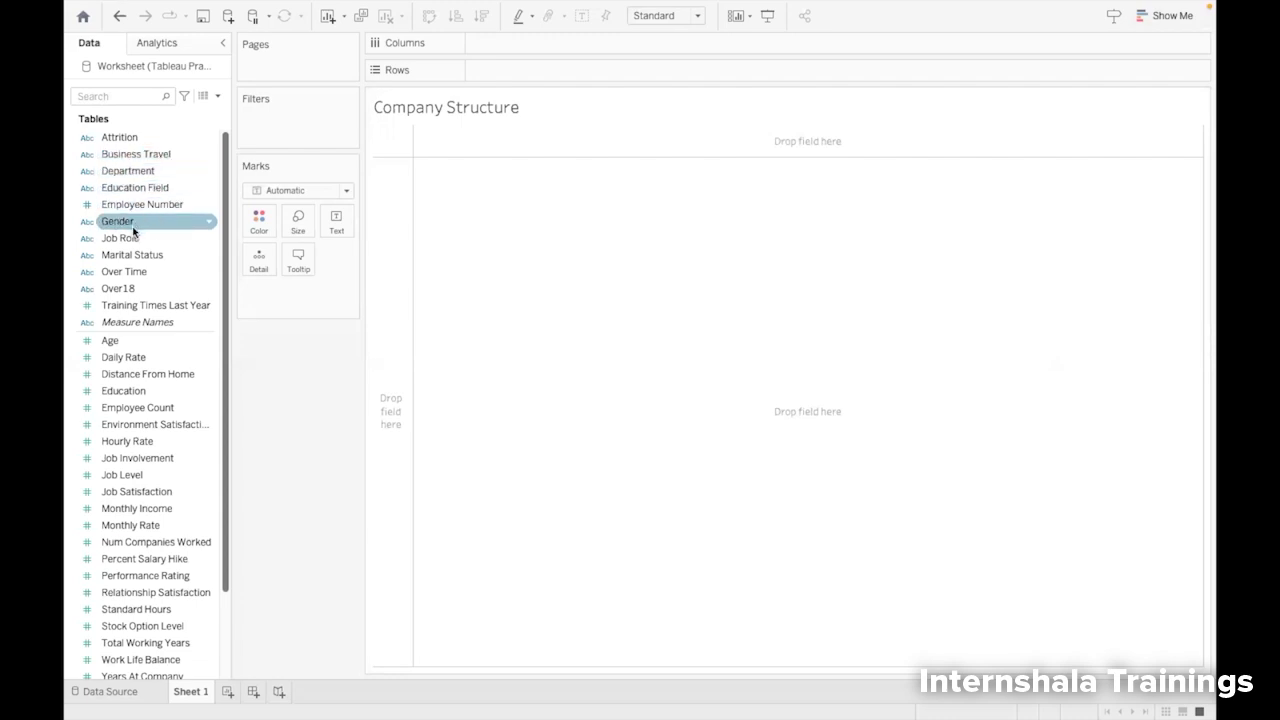
{"action": "left_click", "coordinate": [129, 239]}
{"action": "left_click", "coordinate": [90, 256]}
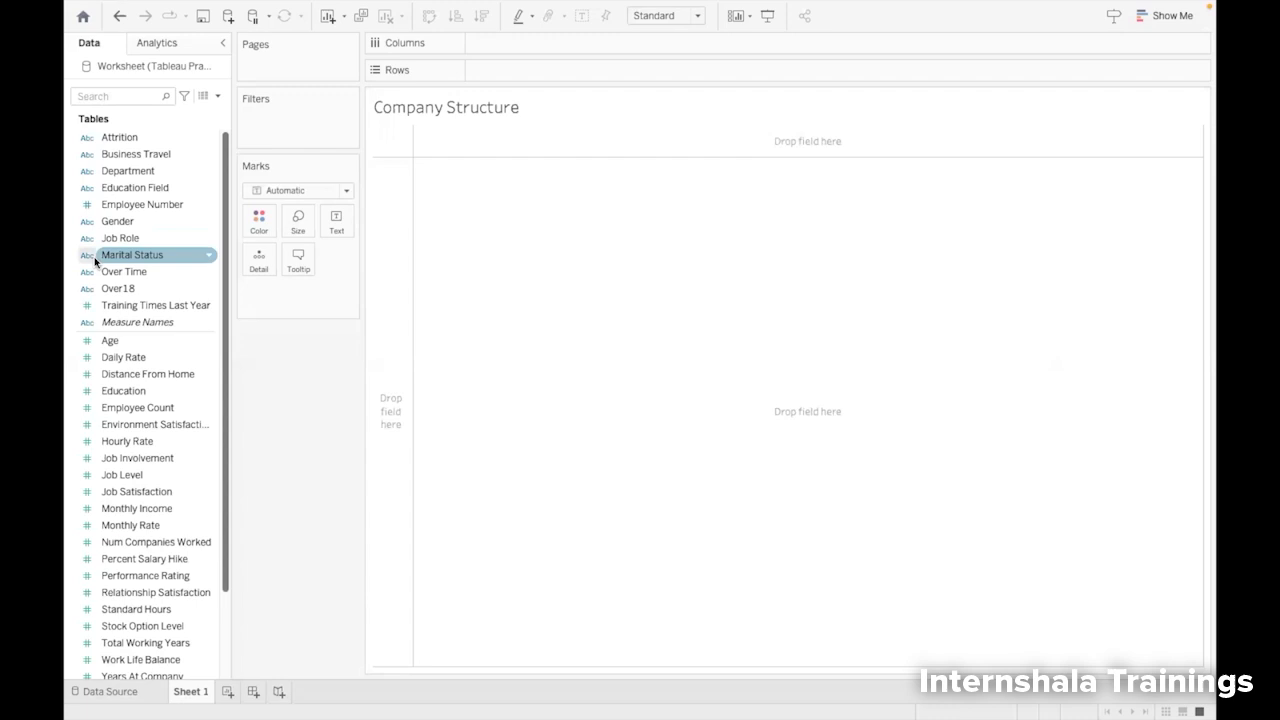
{"action": "left_click", "coordinate": [150, 272]}
{"action": "left_click", "coordinate": [140, 290]}
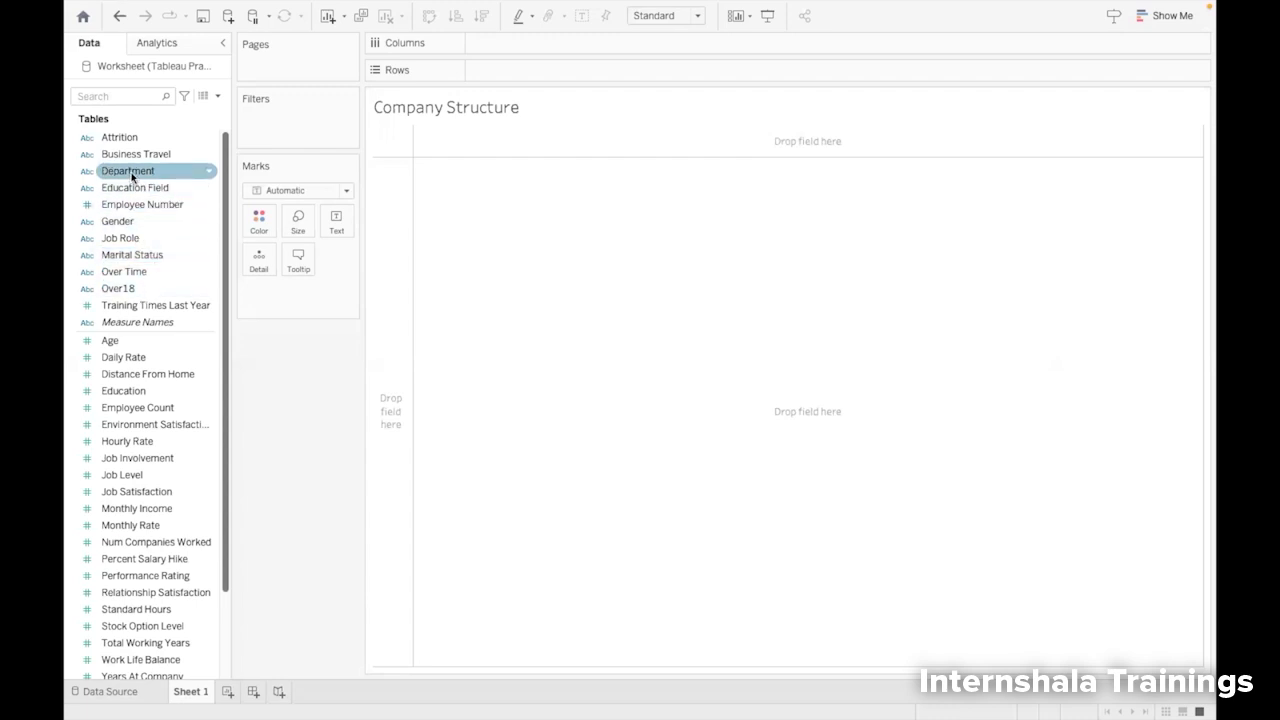
- Place Department on Rows and set the view's fit to Entire View
{"action": "left_click_drag", "start_coordinate": [88, 175], "coordinate": [492, 71]}
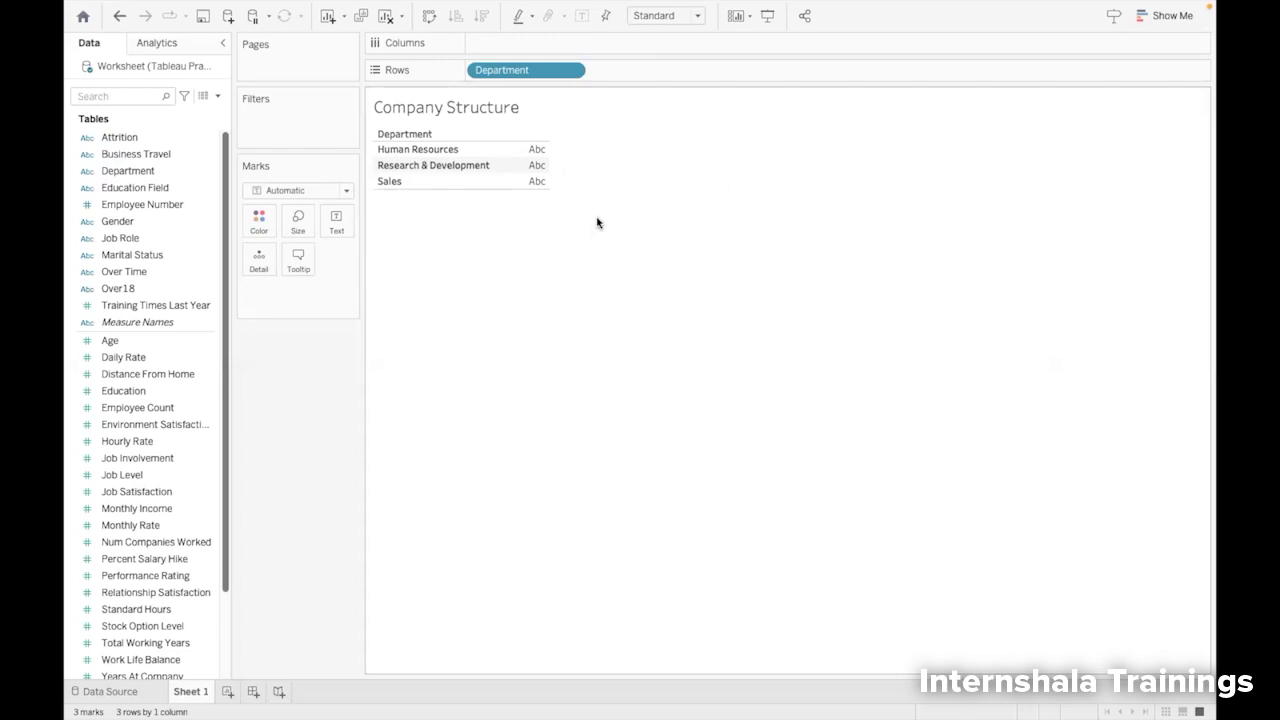
{"action": "left_click", "coordinate": [697, 19]}
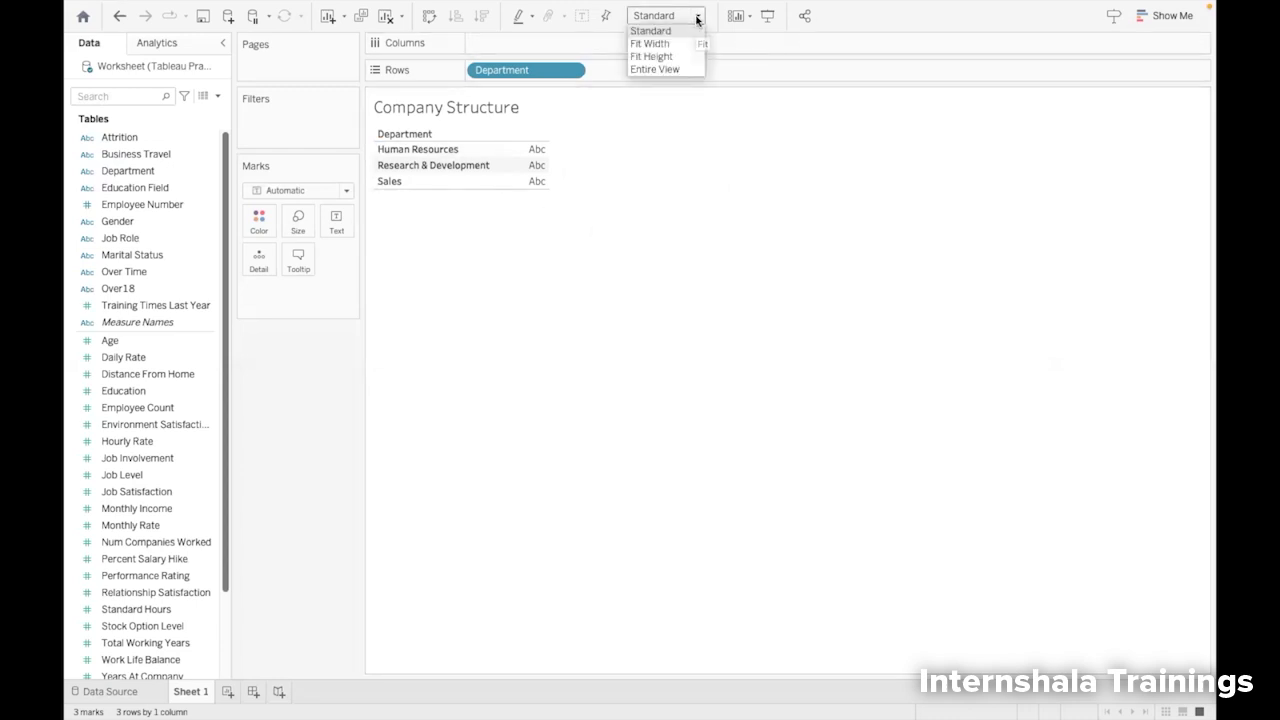
{"action": "left_click", "coordinate": [678, 68]}
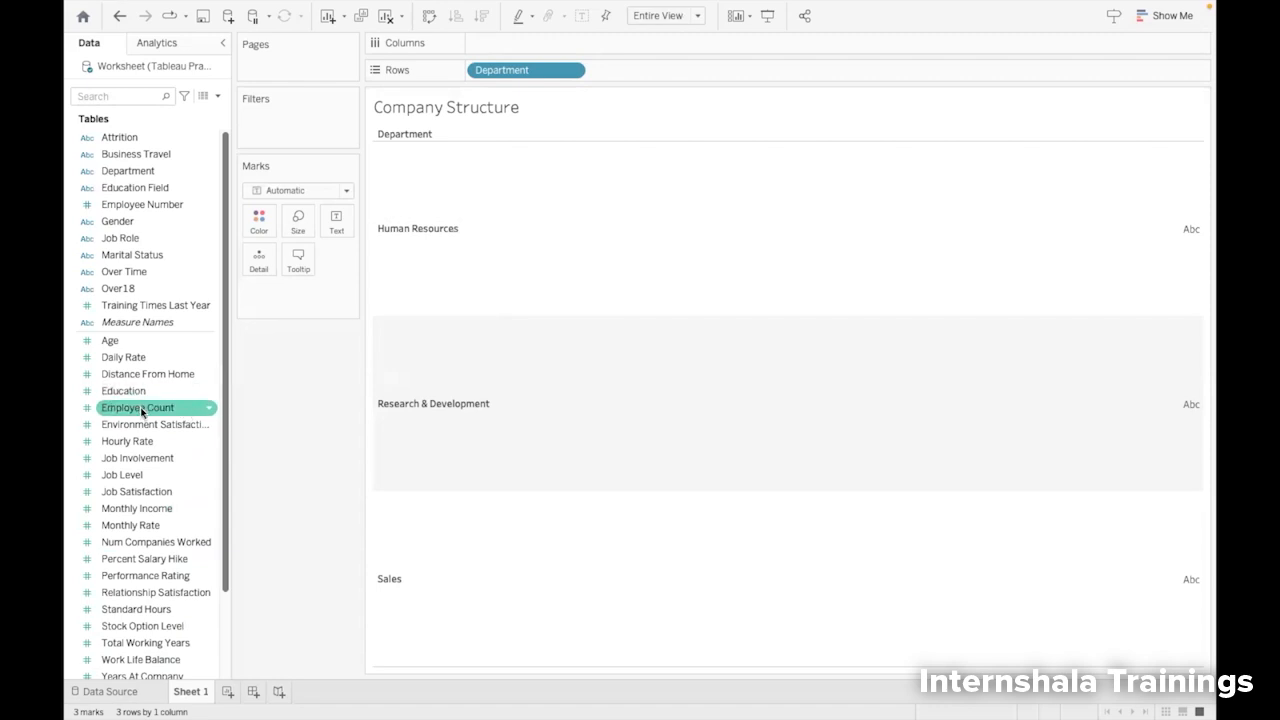
- Place Employee Count on Columns to chart the summed headcount of each department as bars
{"action": "left_click_drag", "start_coordinate": [142, 412], "coordinate": [514, 43]}
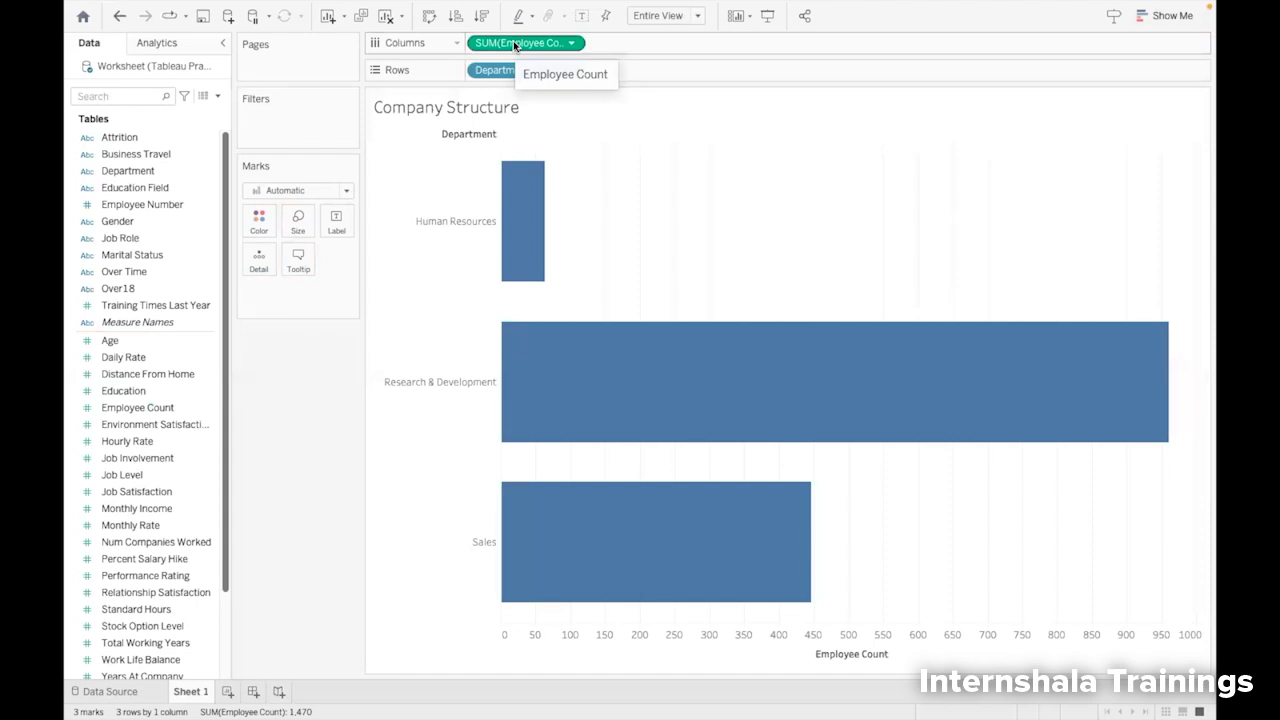
{"action": "mouse_move", "coordinate": [557, 348]}
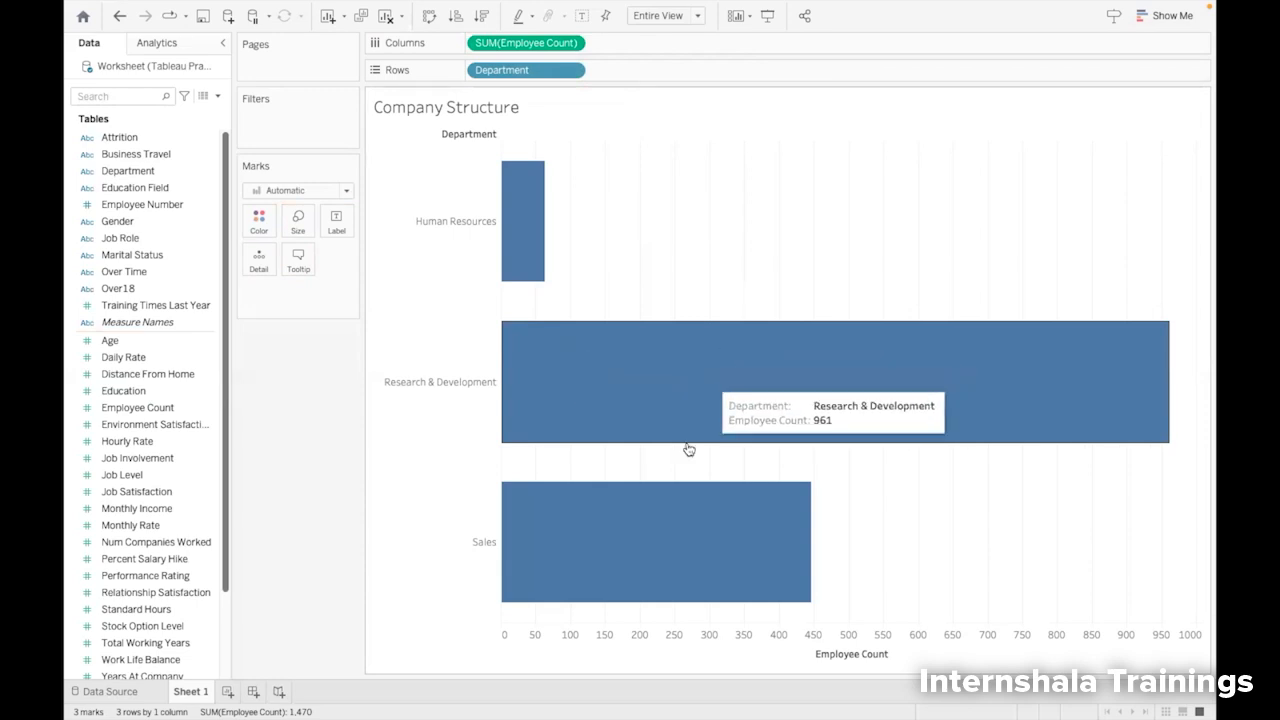
{"action": "mouse_move", "coordinate": [689, 524]}
{"action": "mouse_move", "coordinate": [531, 239]}
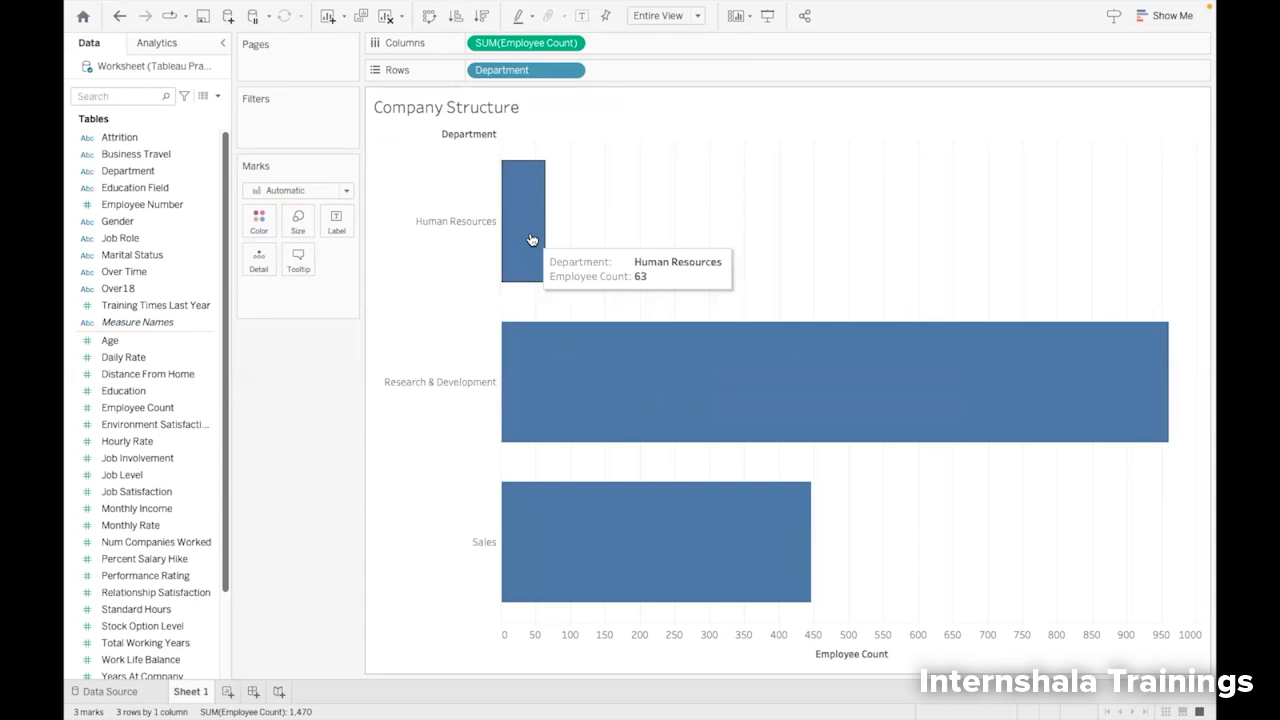
{"action": "mouse_move", "coordinate": [585, 379]}
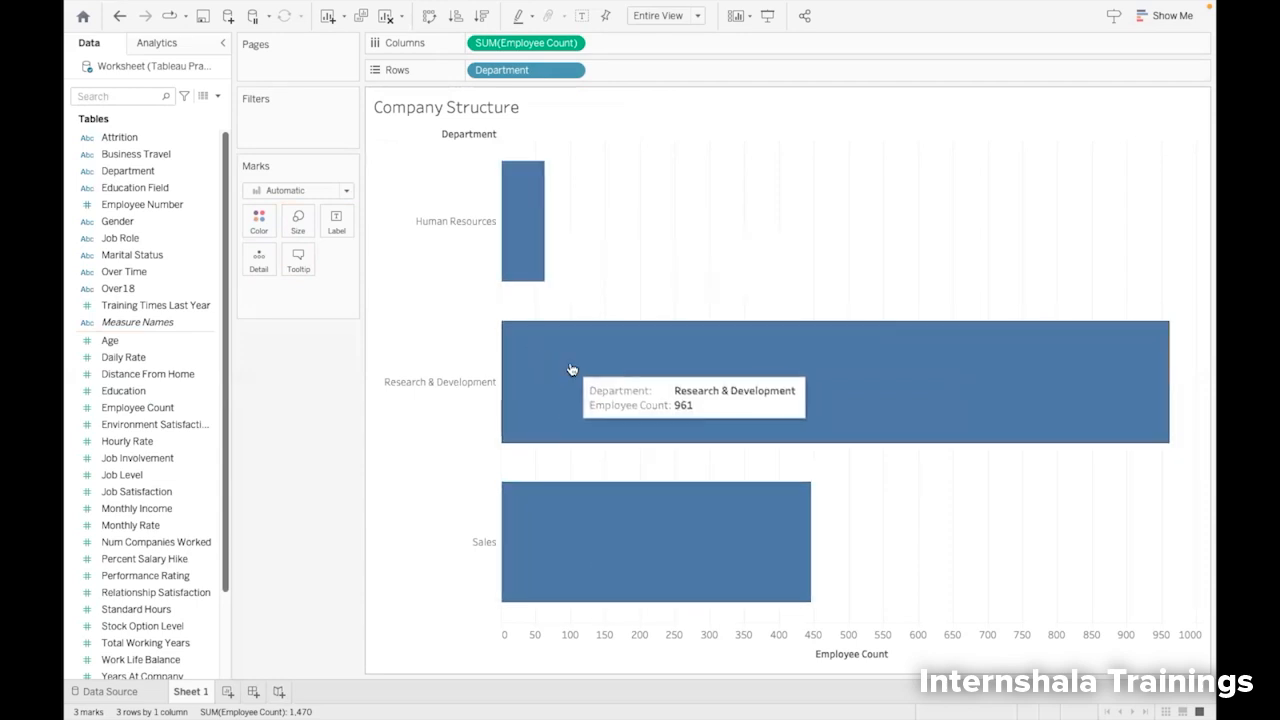
{"action": "mouse_move", "coordinate": [600, 515]}
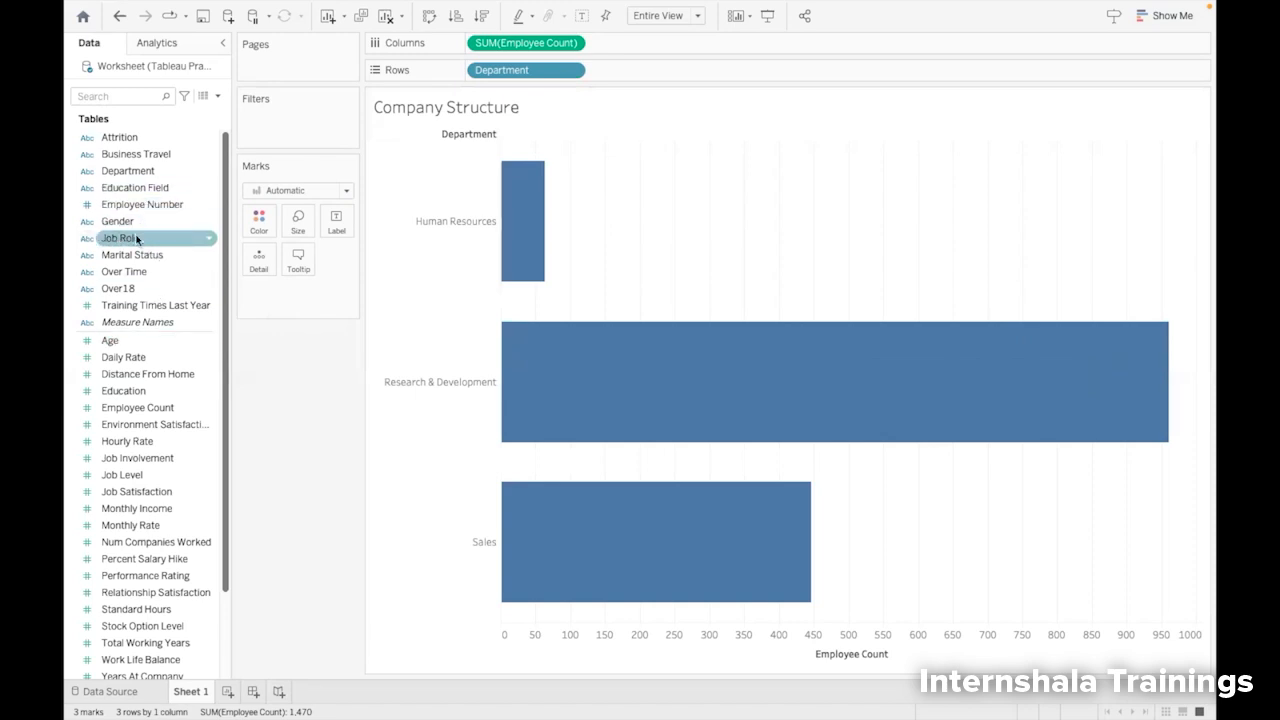
- Add Job Role to Rows after Department and sort the job roles in descending order by Employee Count
{"action": "left_click_drag", "start_coordinate": [147, 240], "coordinate": [636, 73]}
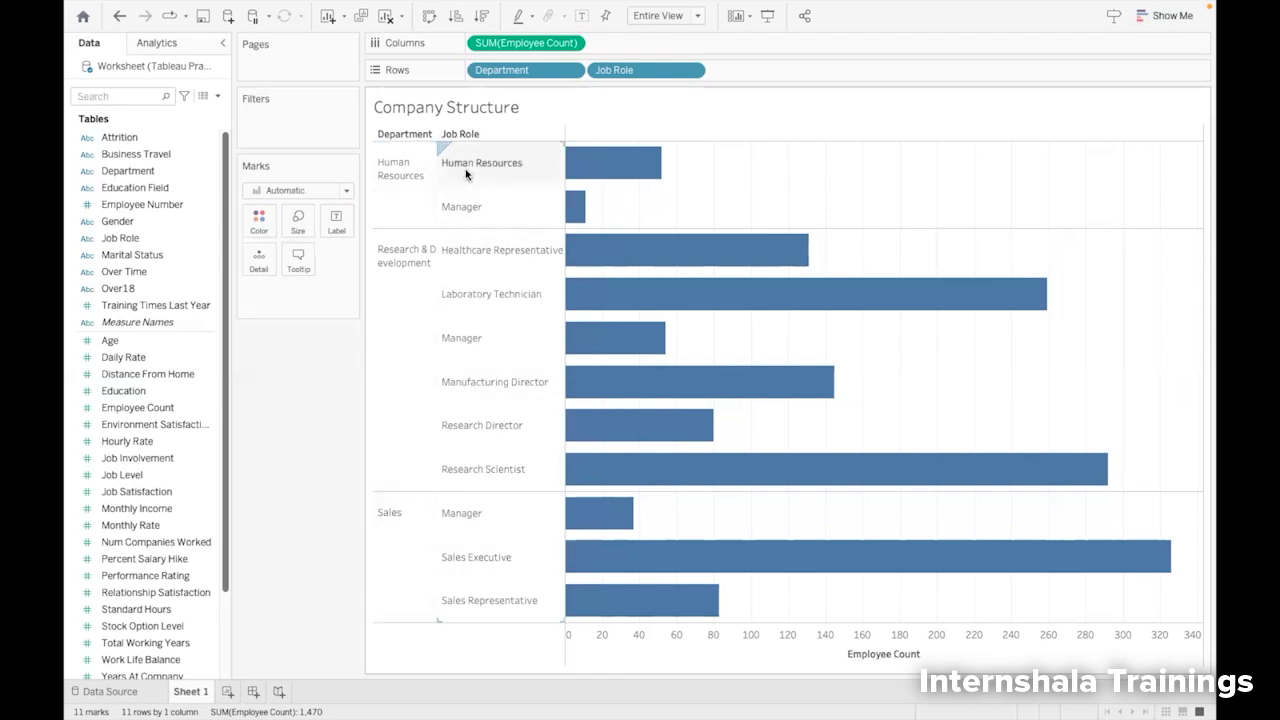
{"action": "mouse_move", "coordinate": [594, 170]}
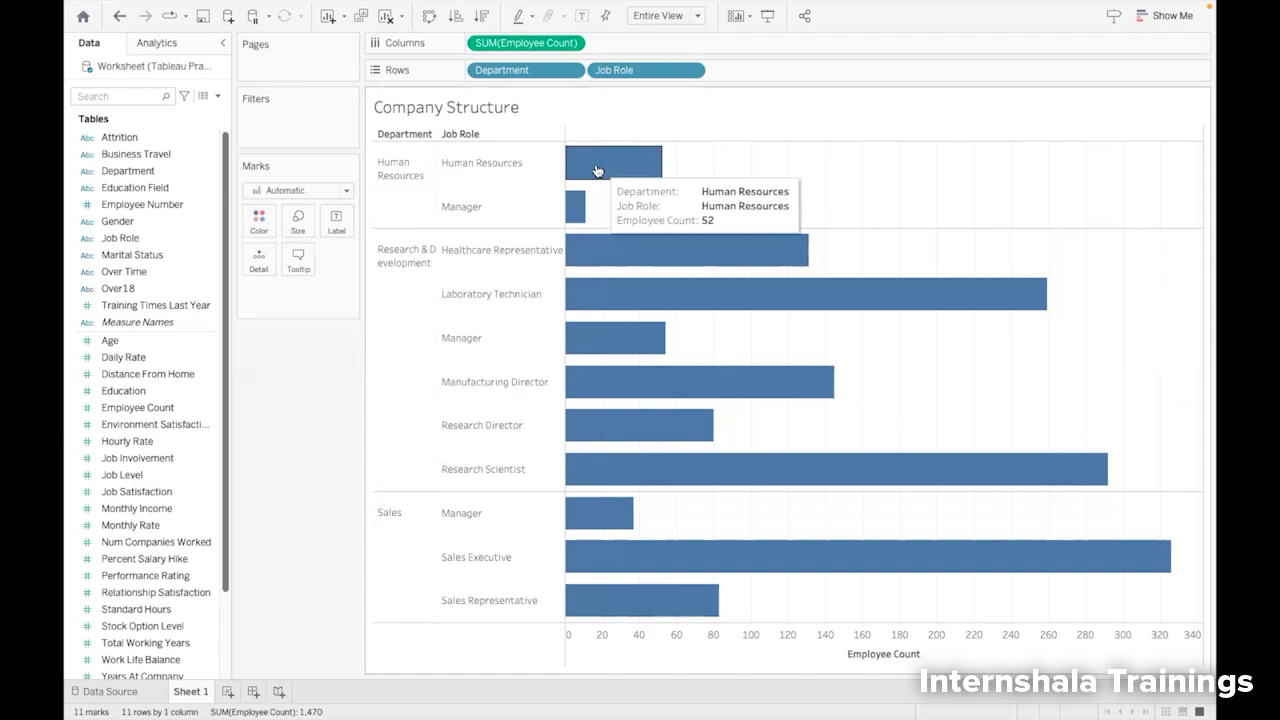
{"action": "mouse_move", "coordinate": [572, 206]}
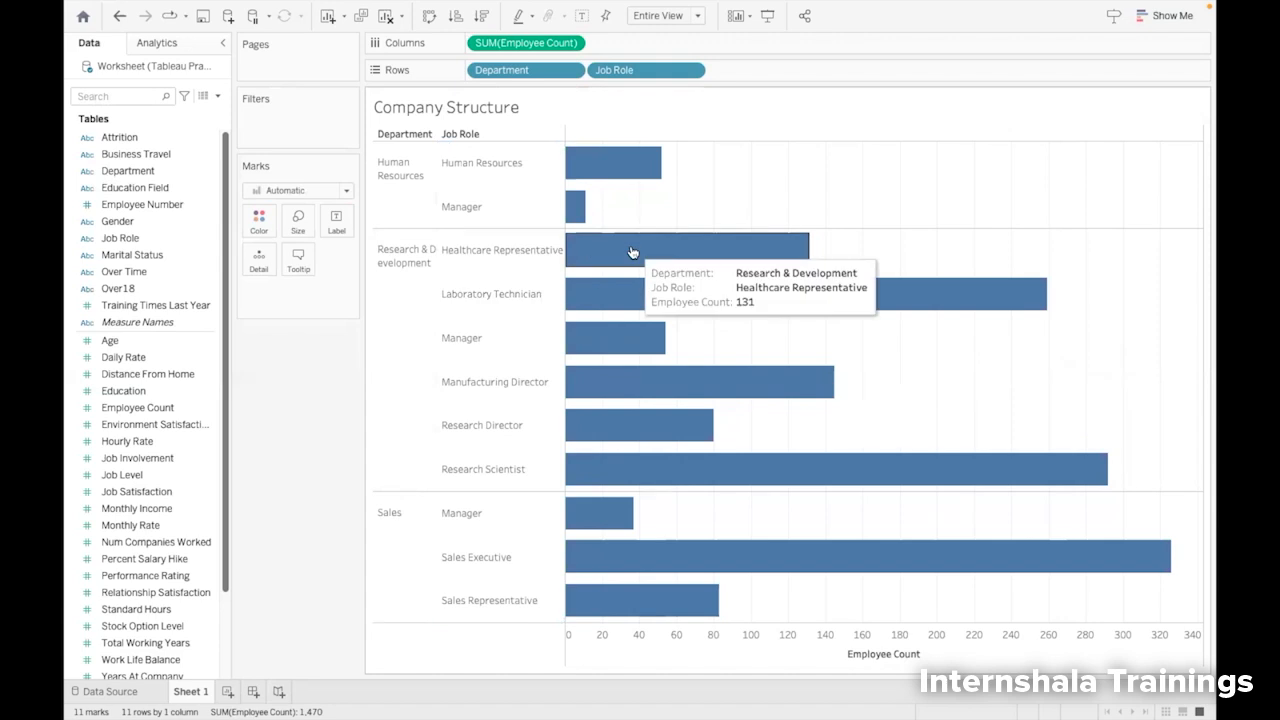
{"action": "mouse_move", "coordinate": [828, 485]}
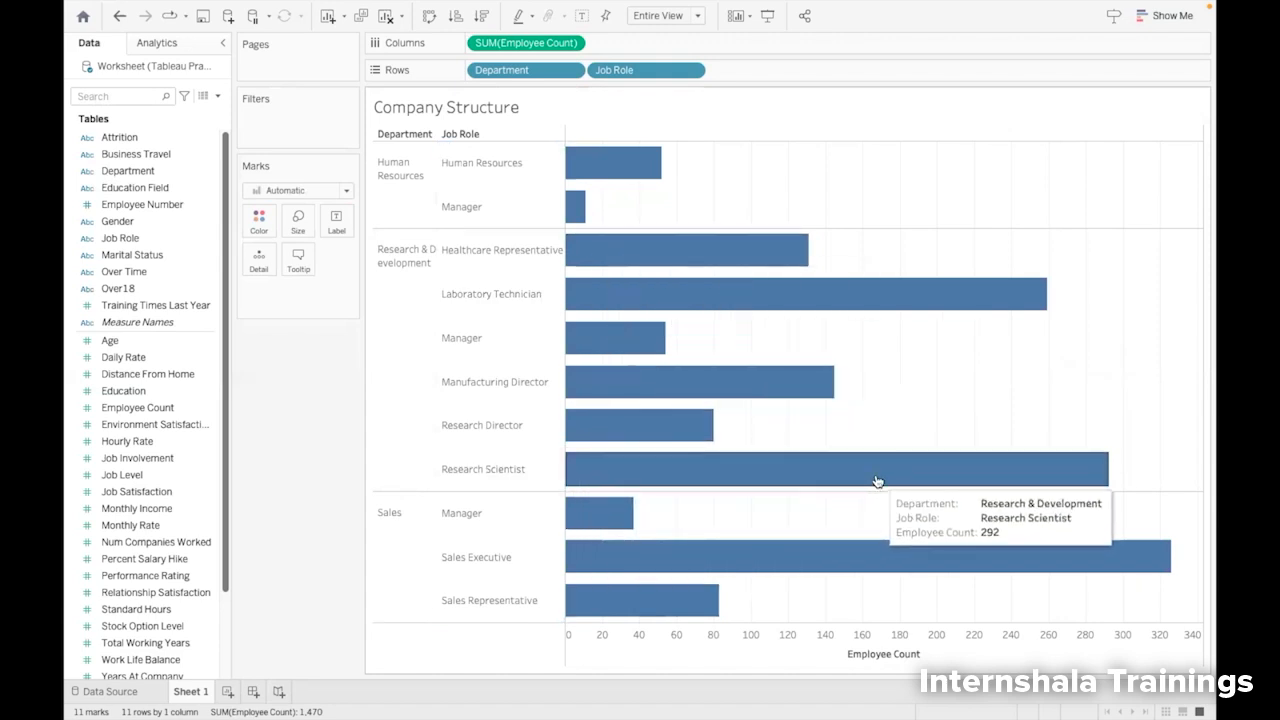
{"action": "mouse_move", "coordinate": [595, 297]}
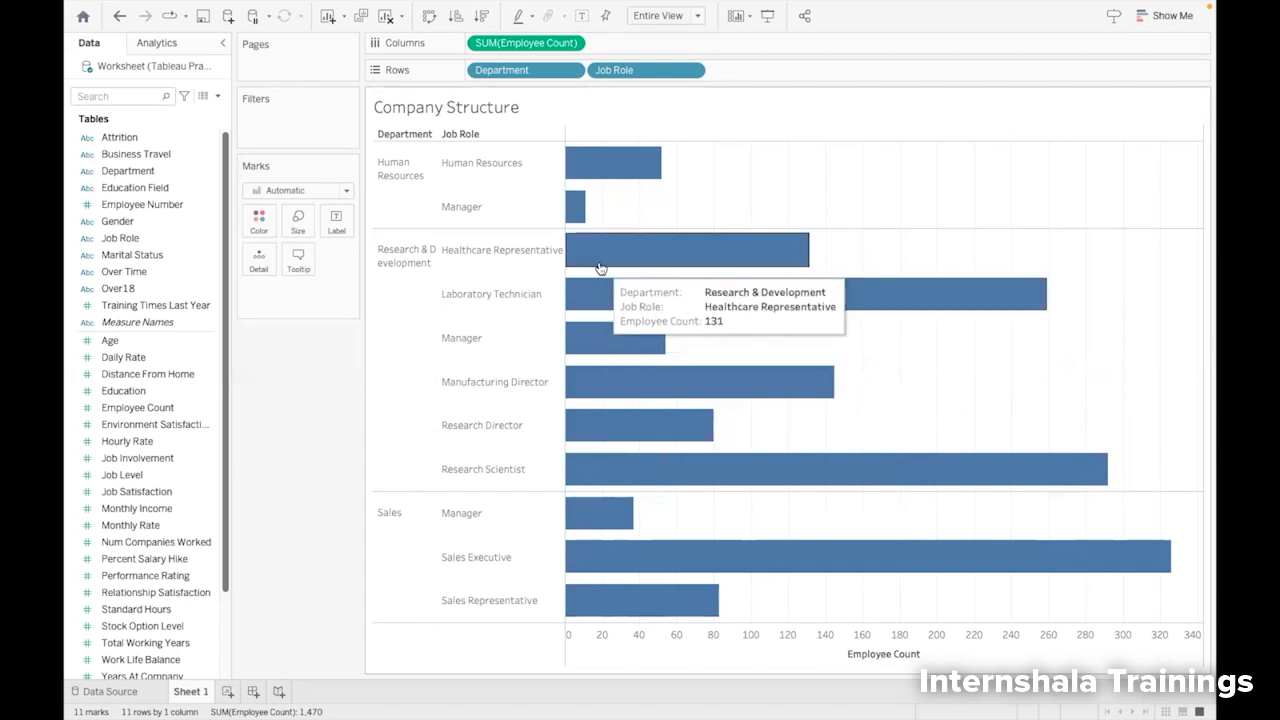
{"action": "mouse_move", "coordinate": [598, 394]}
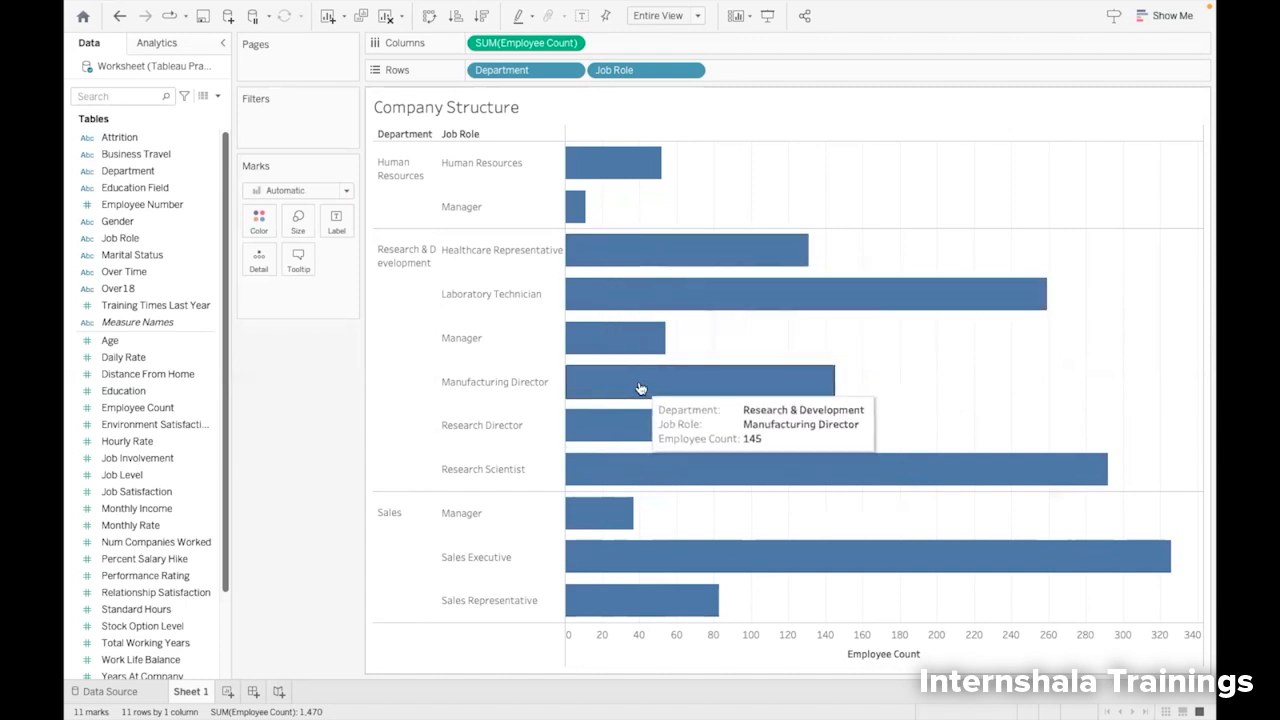
{"action": "mouse_move", "coordinate": [603, 343]}
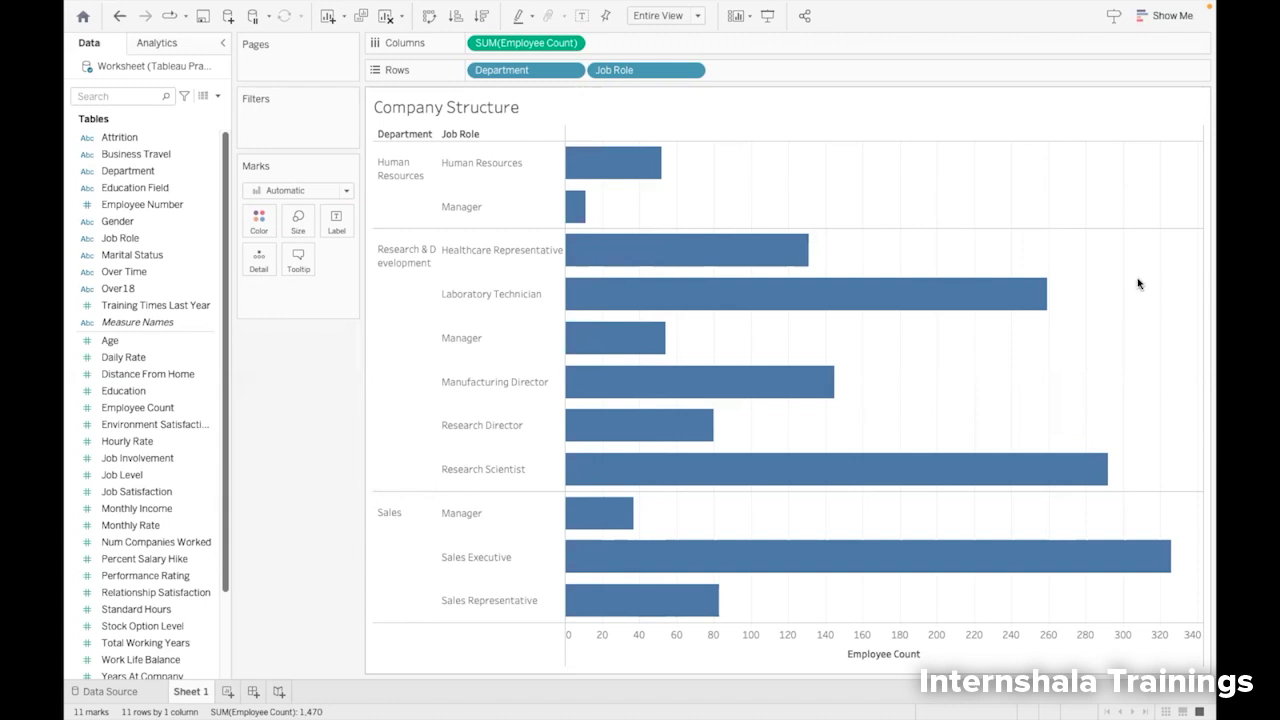
{"action": "left_click", "coordinate": [483, 17]}
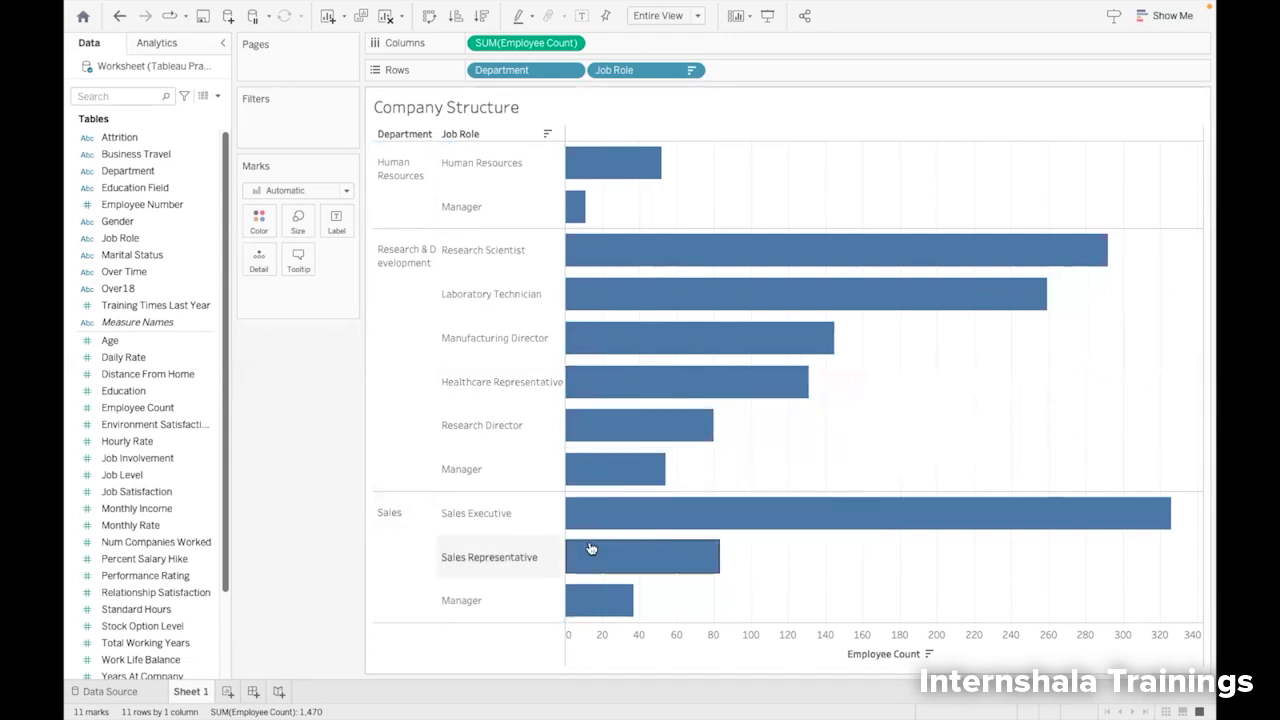
- Try Job Role ahead of Department on Rows, and restore Department as the first field
{"action": "mouse_move", "coordinate": [703, 527]}
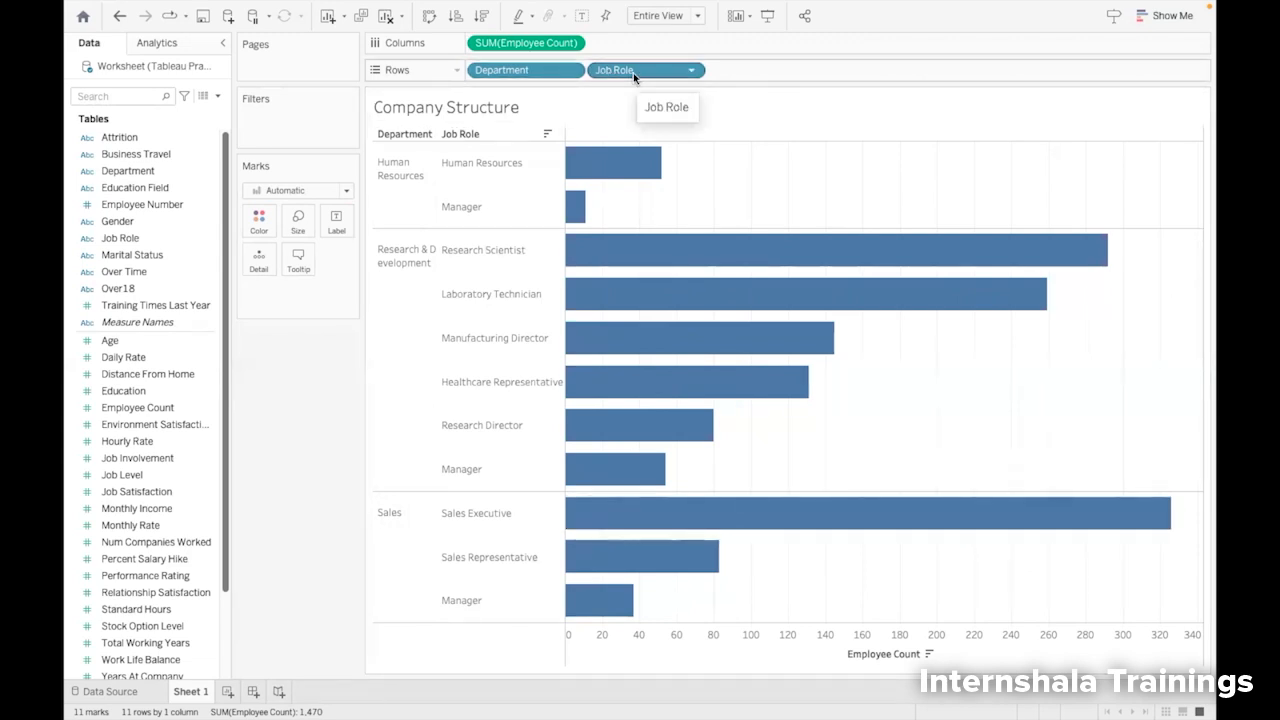
{"action": "left_click_drag", "start_coordinate": [638, 68], "coordinate": [478, 69]}
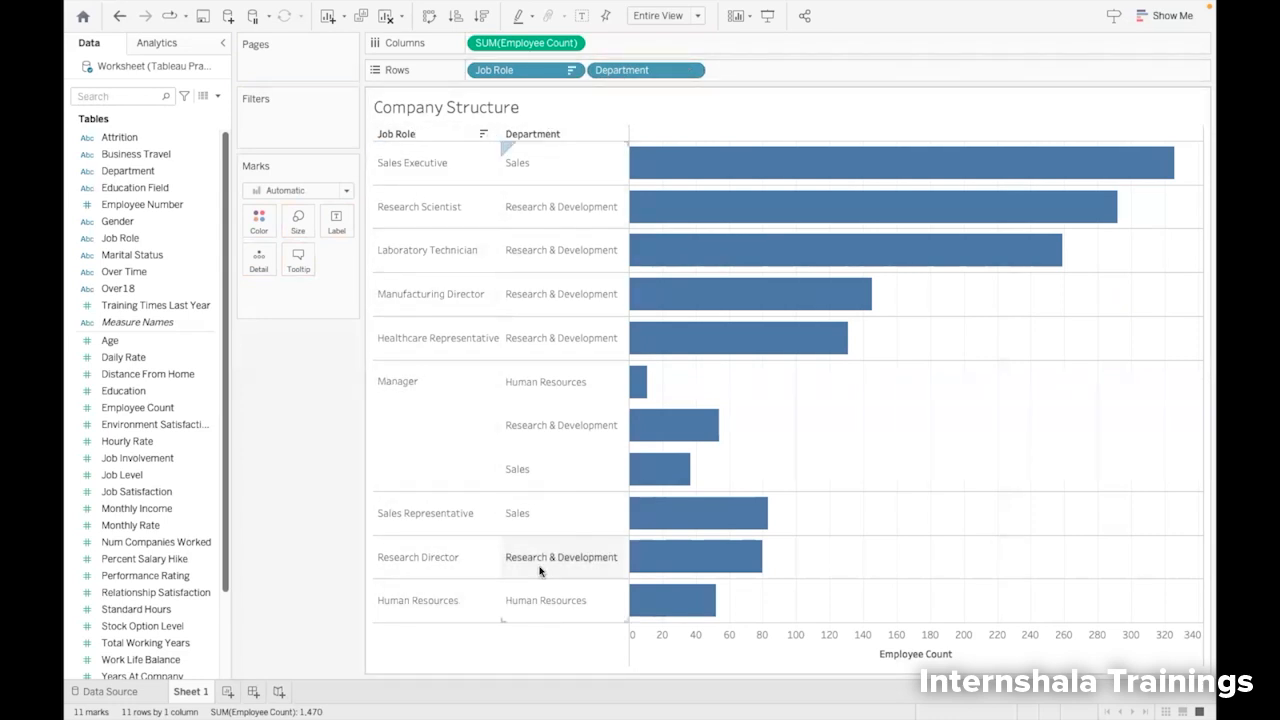
{"action": "left_click_drag", "start_coordinate": [520, 70], "coordinate": [725, 76]}
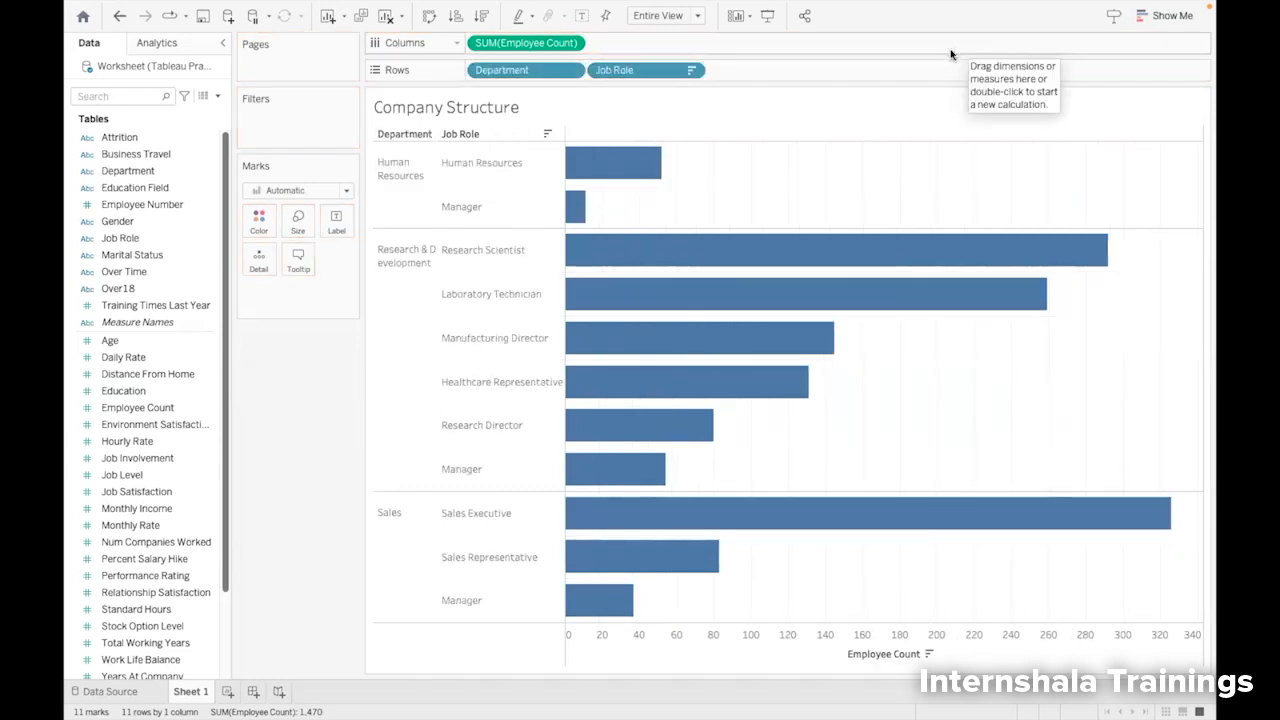
- Rename the Sheet 1 worksheet as Company Structure
{"action": "right_click", "coordinate": [187, 696]}
{"action": "right_click", "coordinate": [191, 694]}
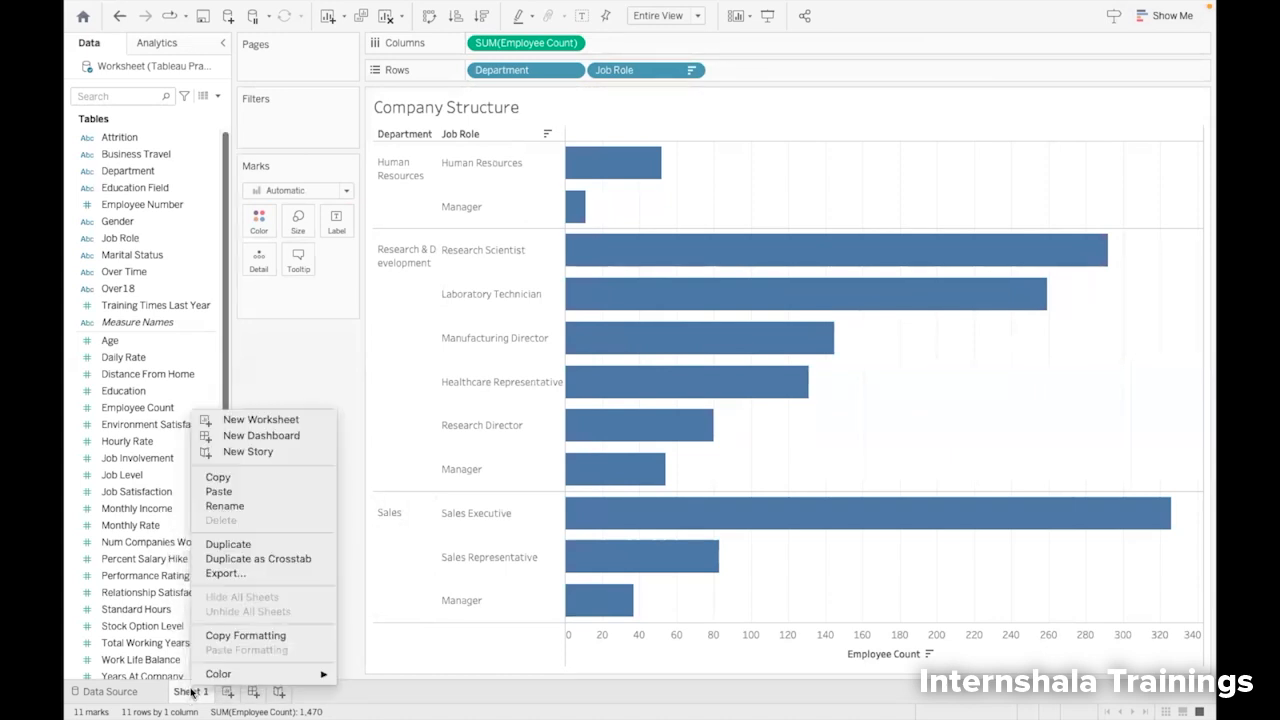
{"action": "left_click", "coordinate": [246, 508]}
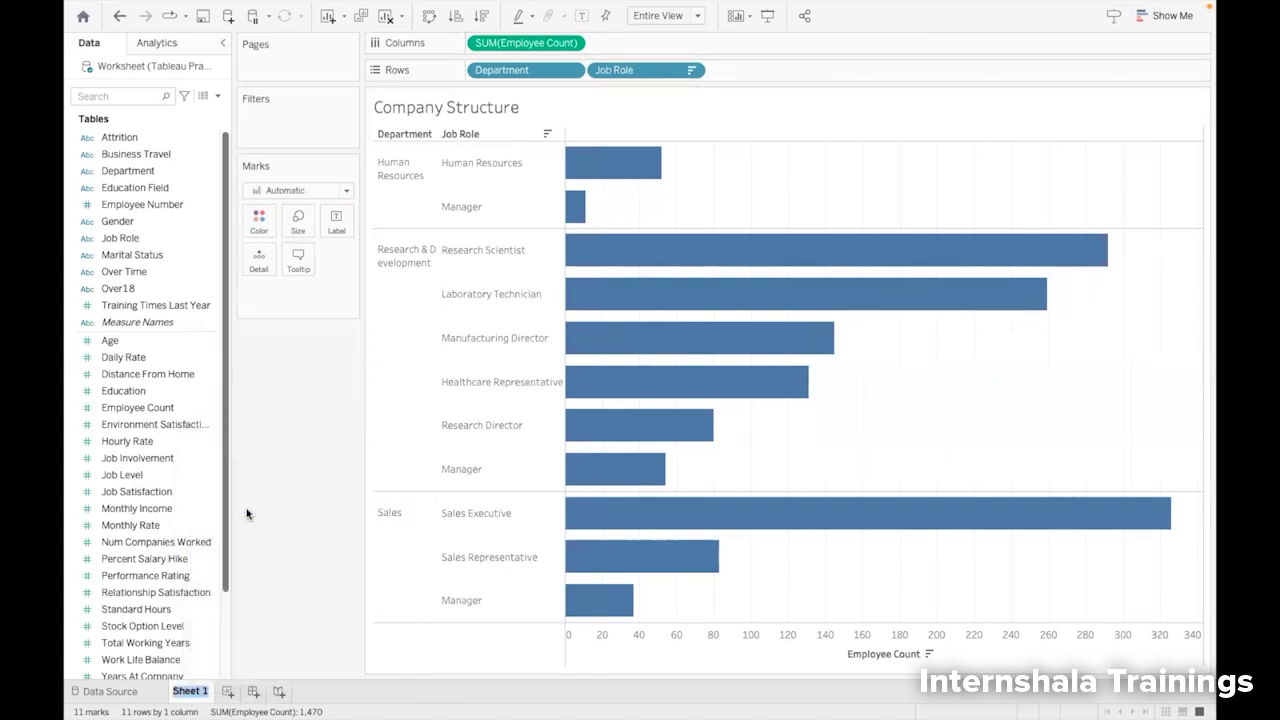
{"action": "type", "text": "Compan"}
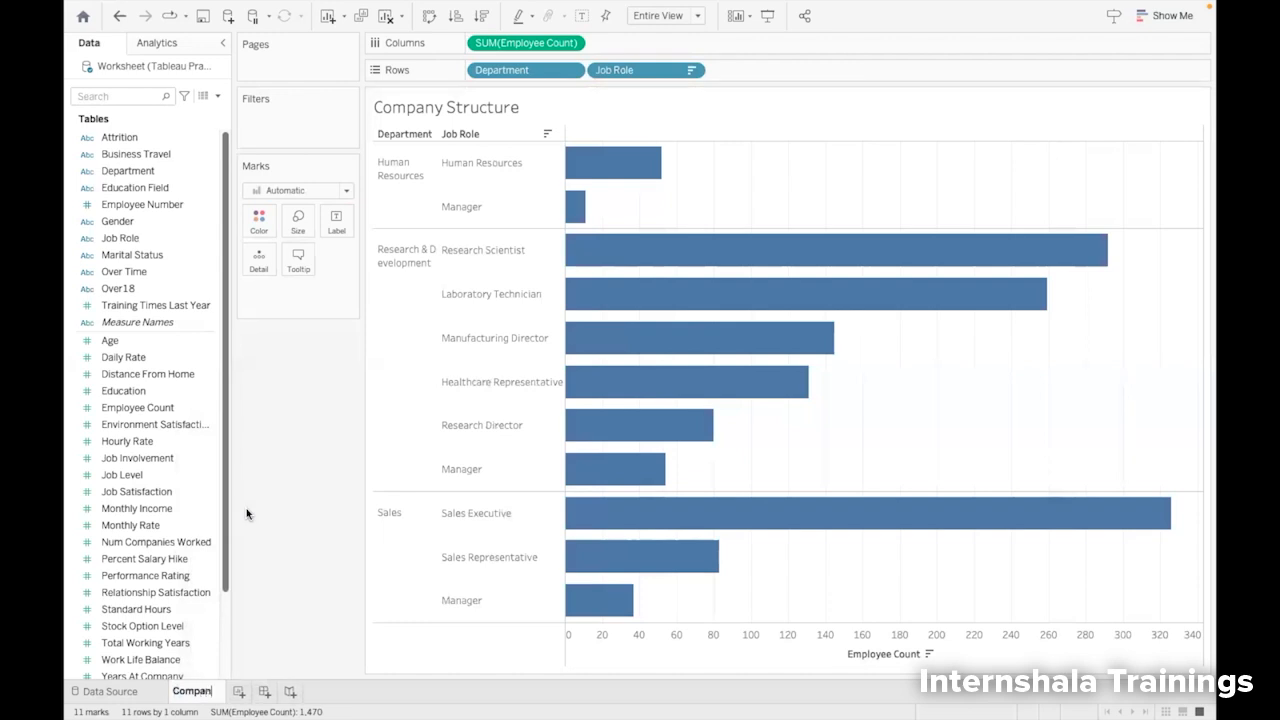
{"action": "type", "text": "y Structure"}
{"action": "key", "text": "Return"}
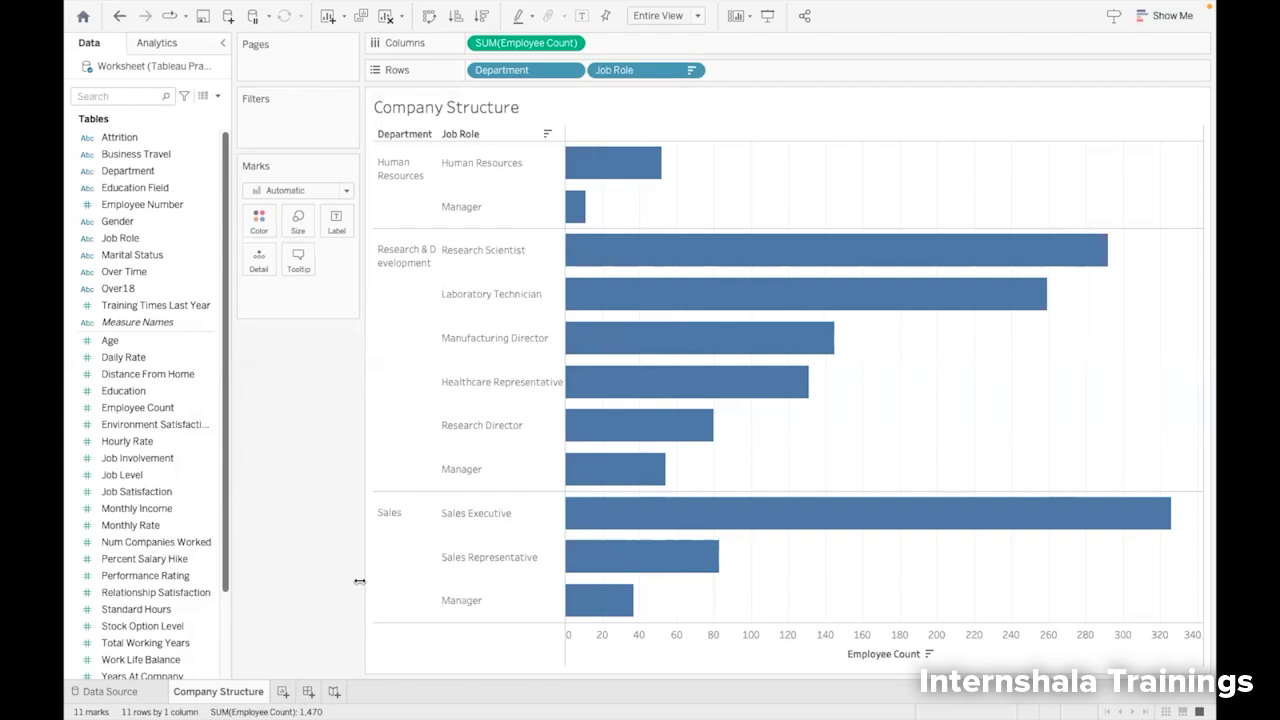
- Add a new worksheet and change its title to Pay Parity
{"action": "left_click", "coordinate": [284, 692]}
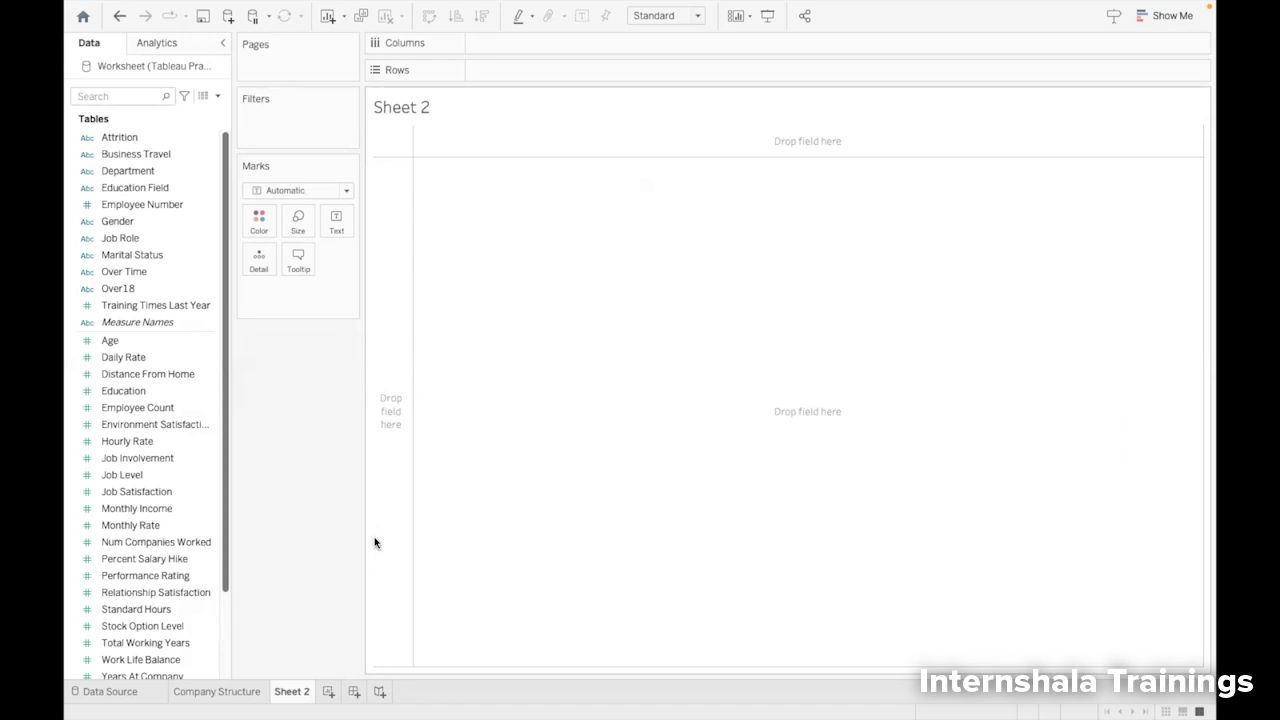
{"action": "double_click", "coordinate": [426, 107]}
{"action": "left_click_drag", "start_coordinate": [543, 277], "coordinate": [384, 264]}
{"action": "type", "text": "Pay Parity"}
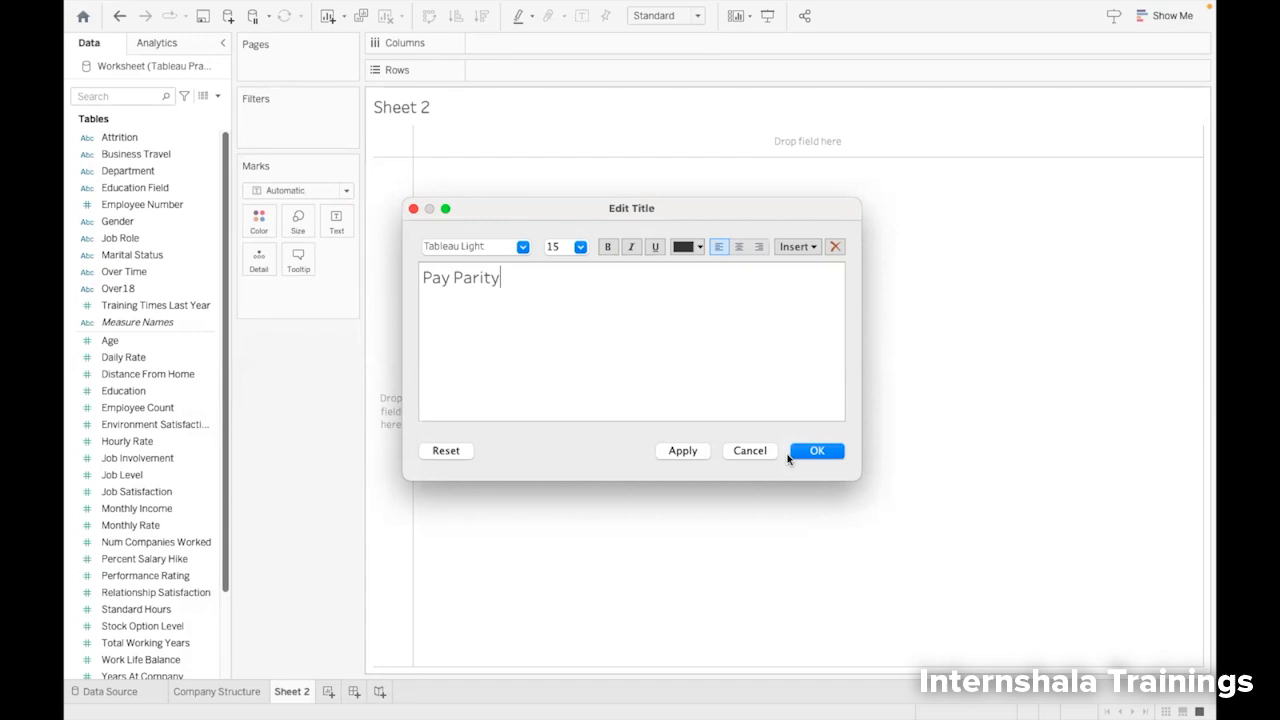
{"action": "left_click", "coordinate": [680, 451]}
{"action": "left_click", "coordinate": [817, 451]}
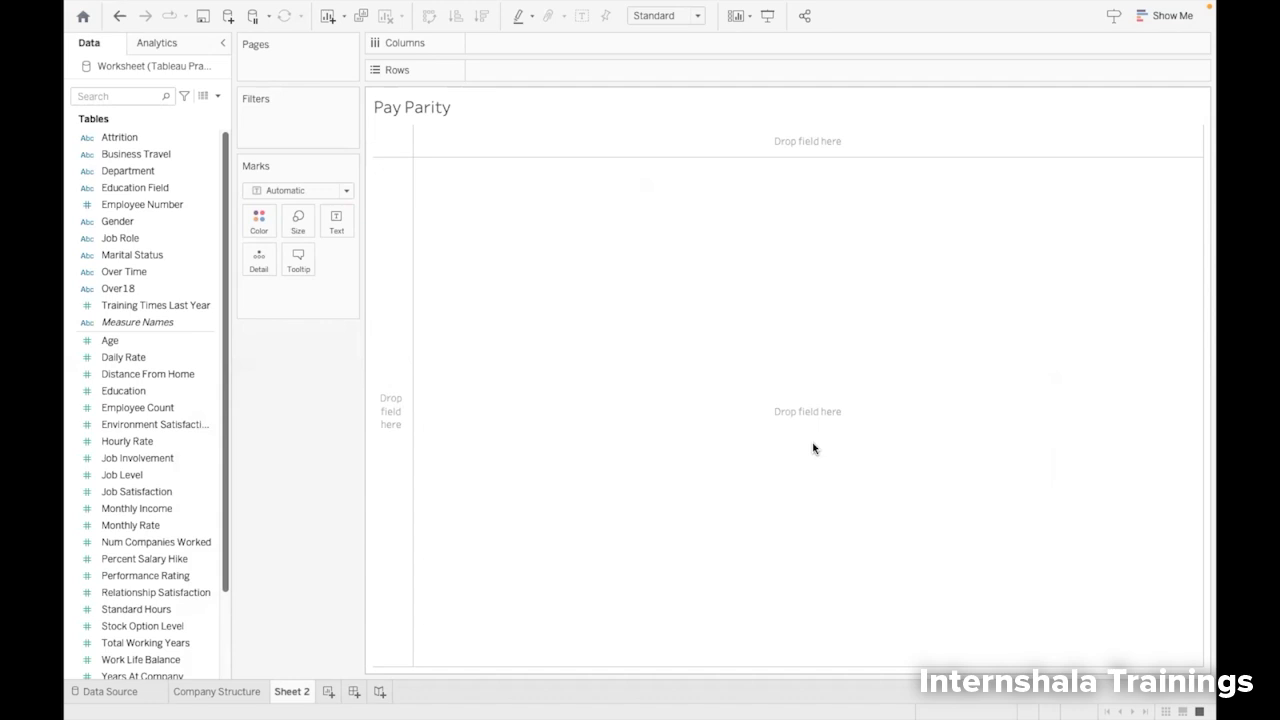
- Place Department on Rows of the Pay Parity sheet and fit the view to Entire View
{"action": "left_click_drag", "start_coordinate": [128, 171], "coordinate": [492, 77]}
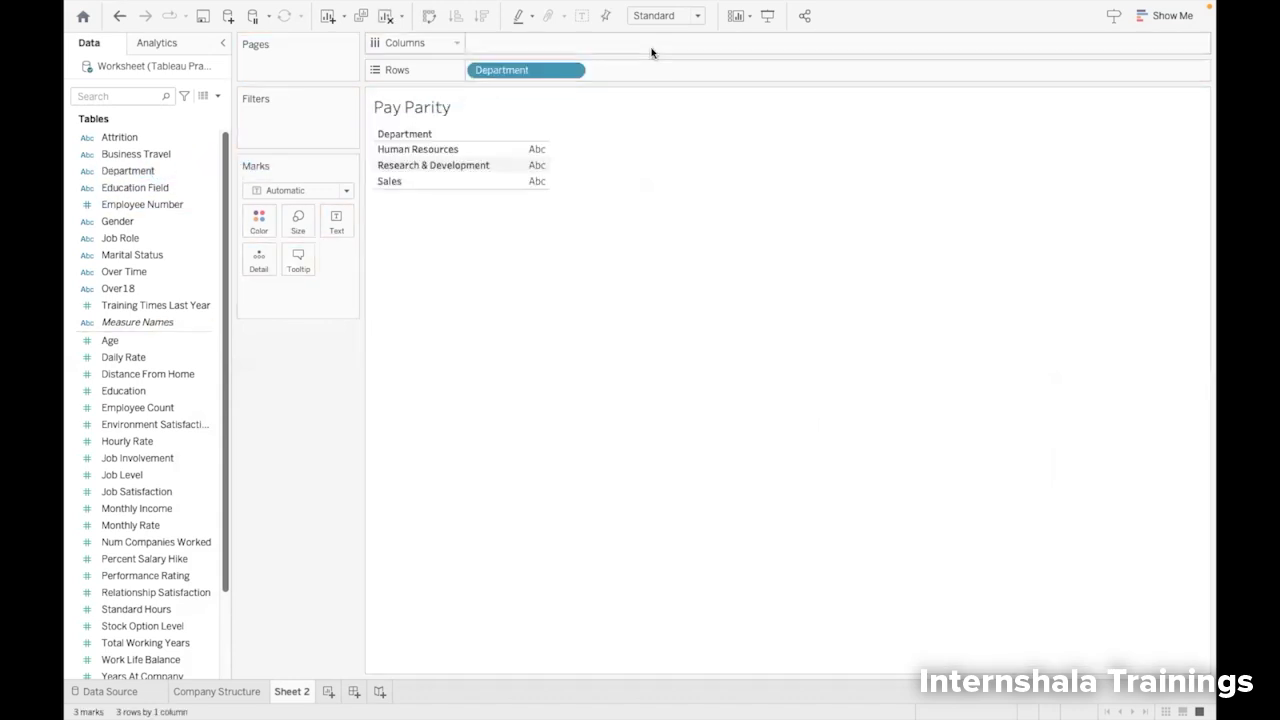
{"action": "left_click", "coordinate": [694, 16]}
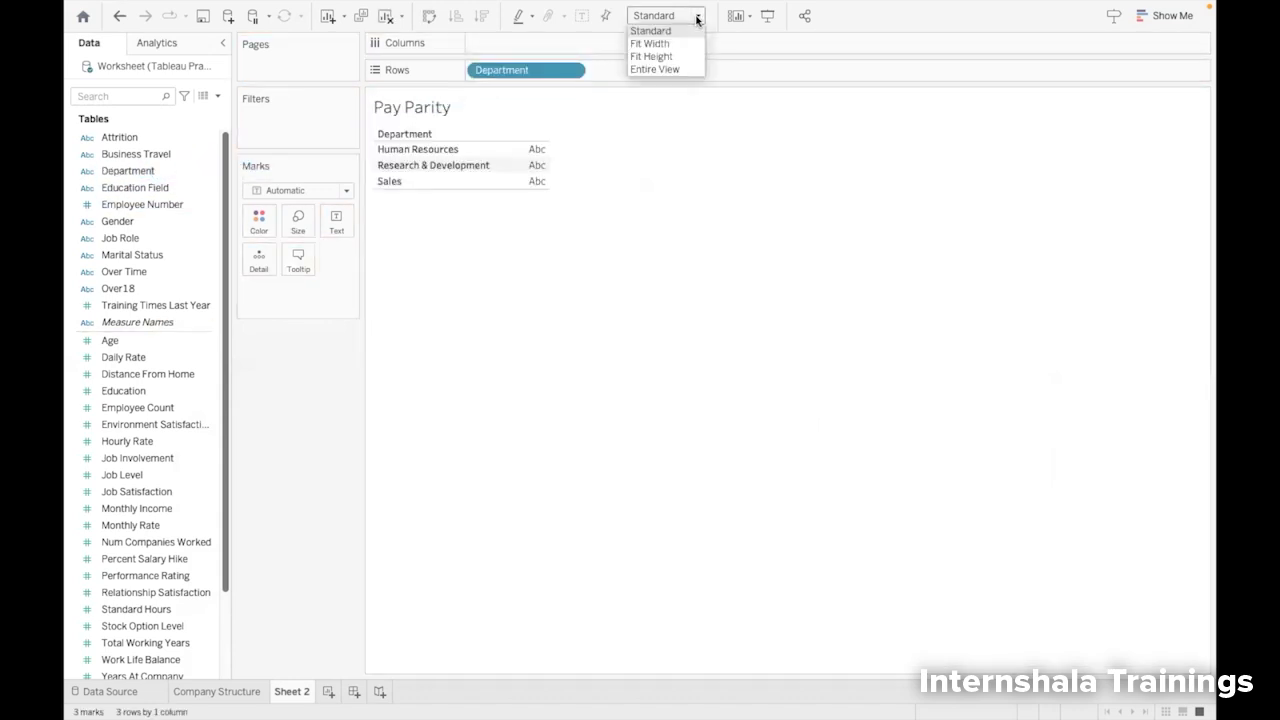
{"action": "left_click", "coordinate": [673, 70]}
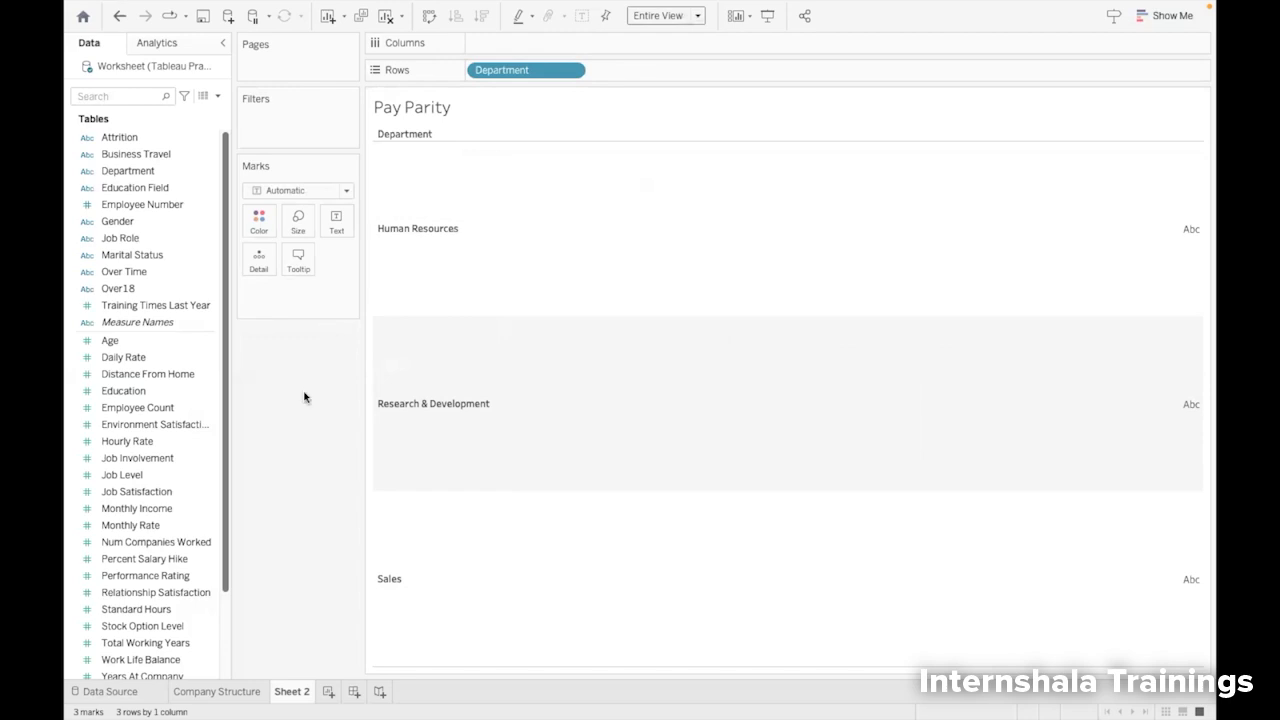
- Place Monthly Income on Columns and change its aggregation to Average
{"action": "left_click_drag", "start_coordinate": [136, 508], "coordinate": [503, 43]}
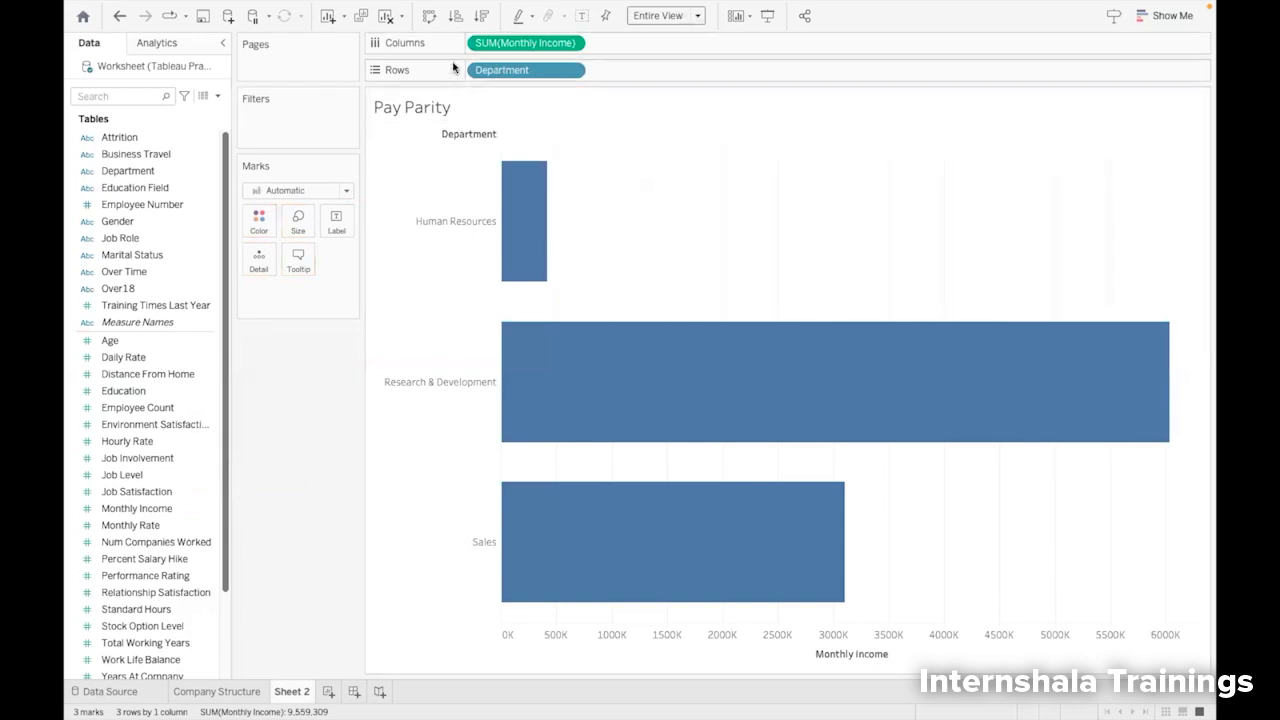
{"action": "left_click", "coordinate": [573, 43]}
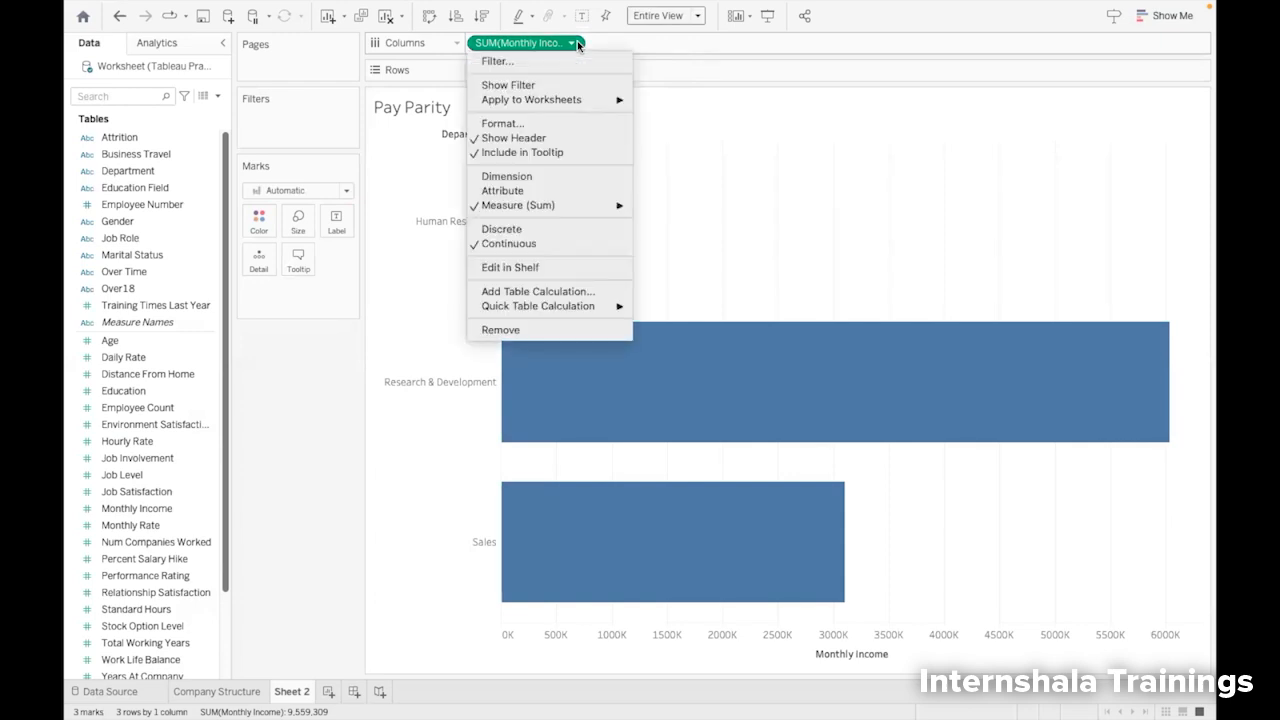
{"action": "mouse_move", "coordinate": [601, 204]}
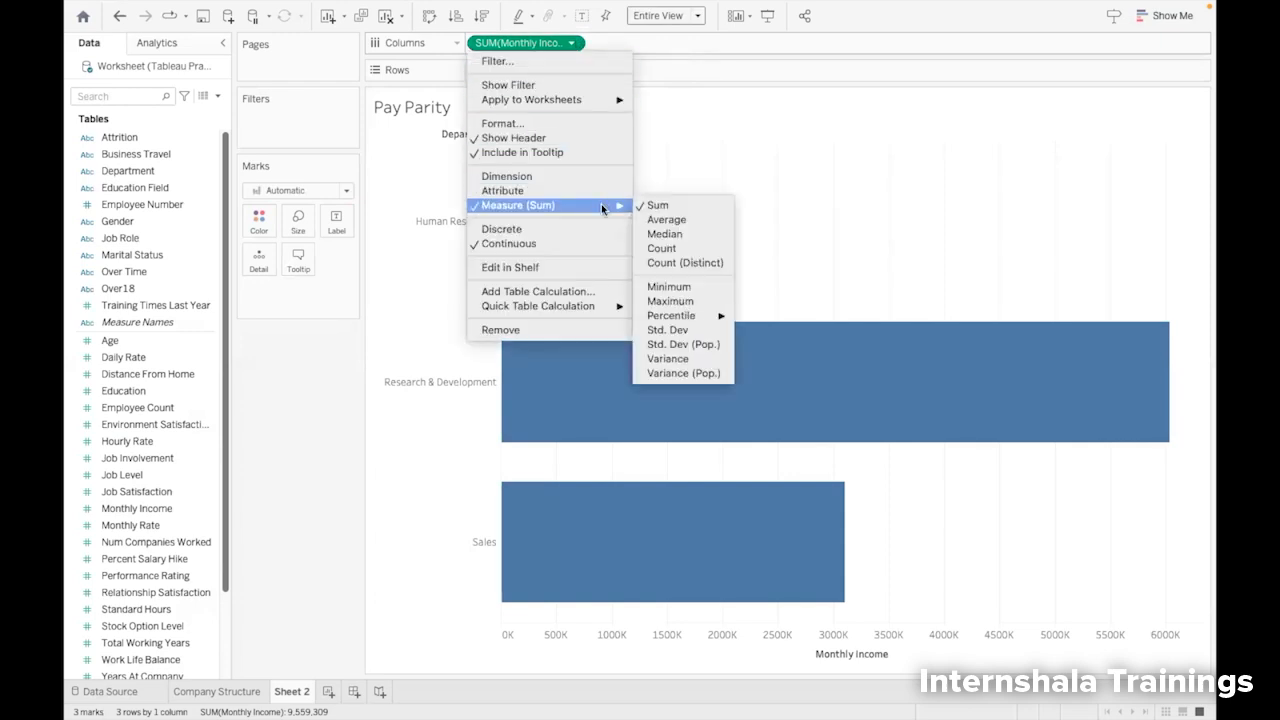
{"action": "left_click", "coordinate": [659, 220]}
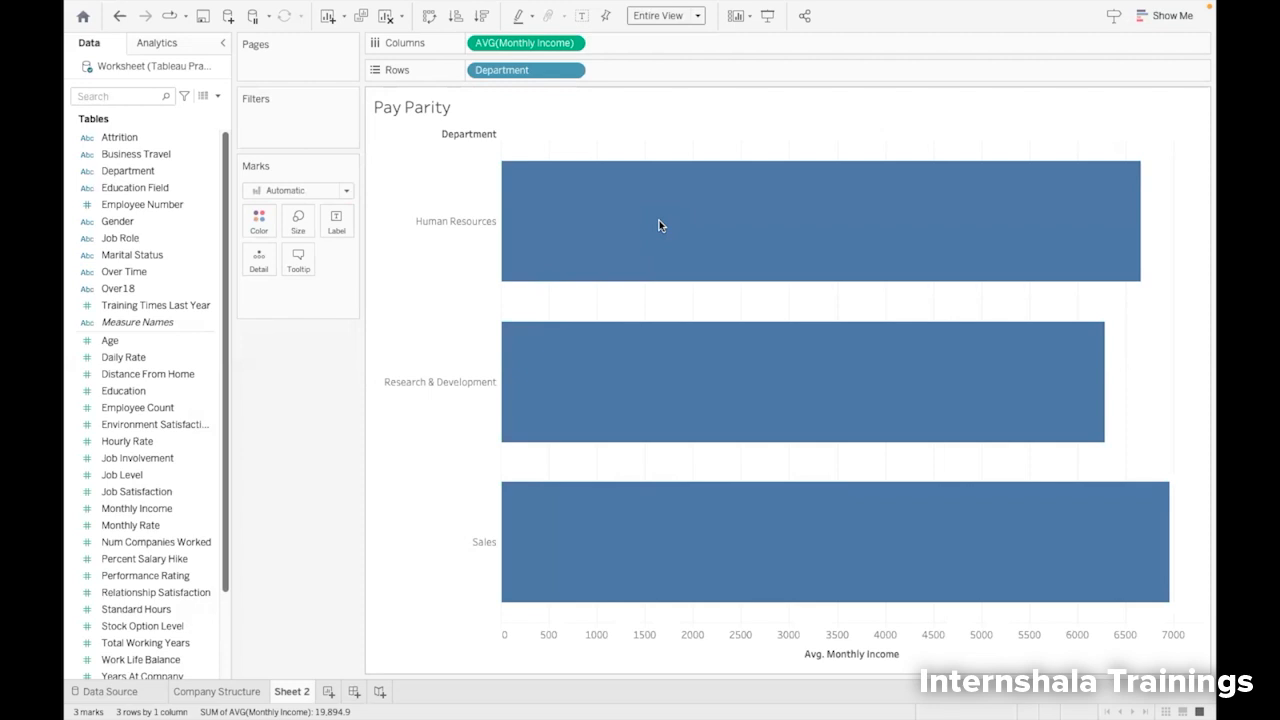
- Add Gender to Rows after Department and compare the average monthly income of women and men in each department
{"action": "mouse_move", "coordinate": [1055, 408]}
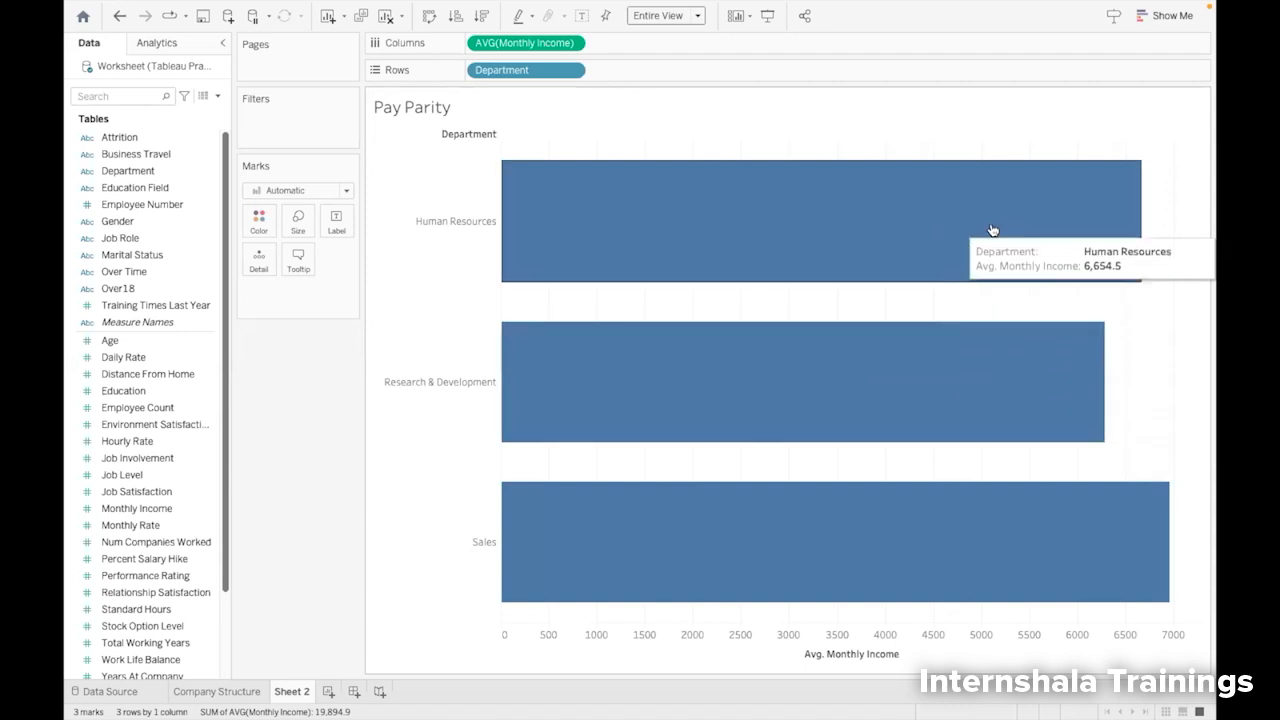
{"action": "mouse_move", "coordinate": [1053, 545]}
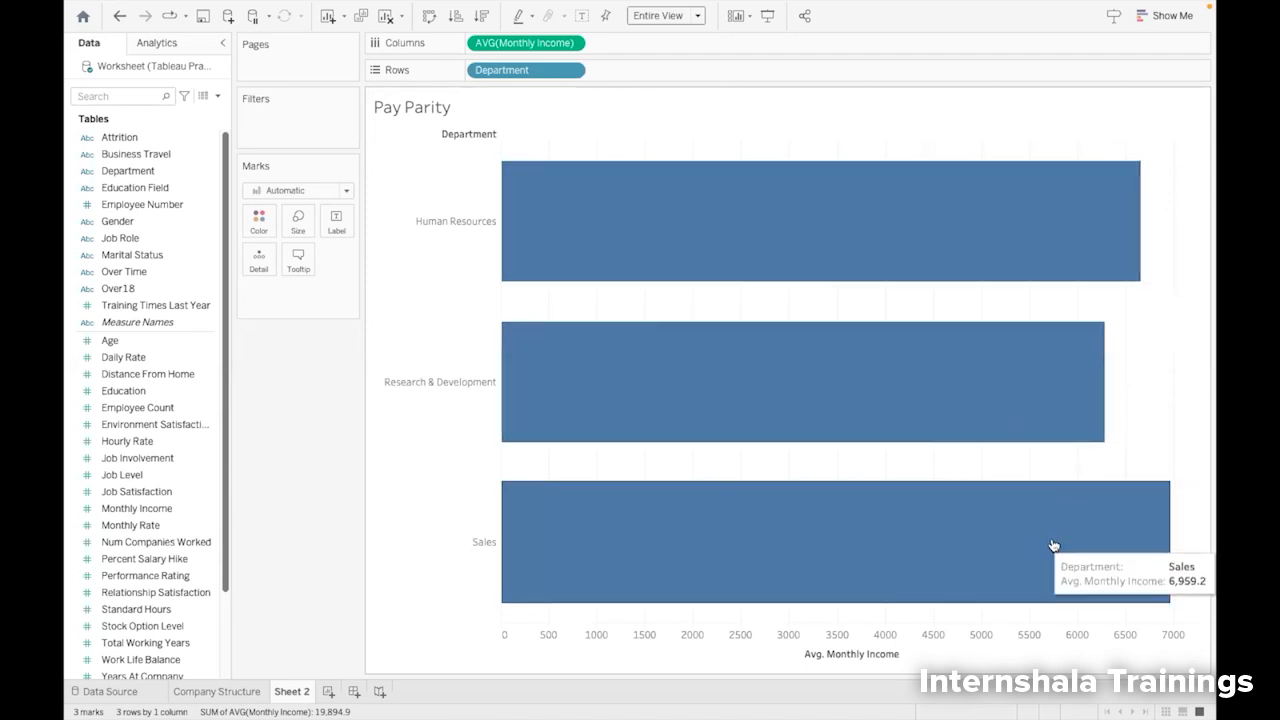
{"action": "mouse_move", "coordinate": [1005, 400]}
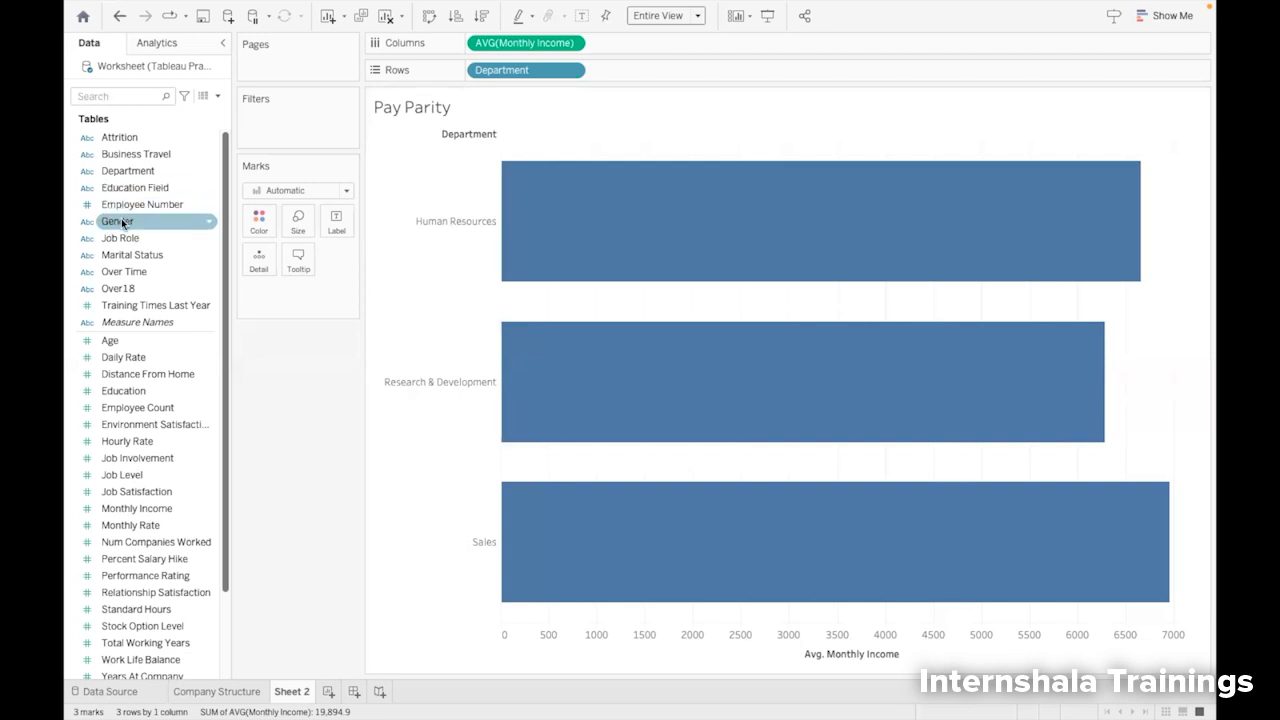
{"action": "left_click_drag", "start_coordinate": [112, 228], "coordinate": [625, 76]}
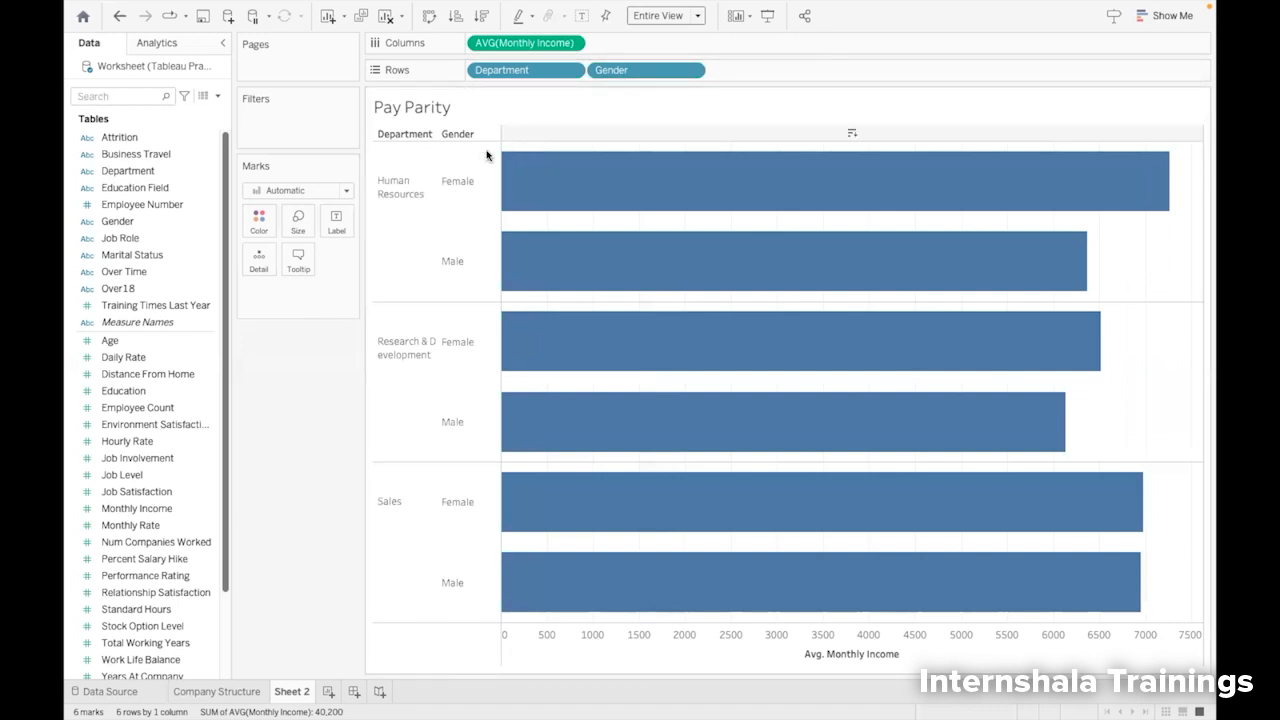
{"action": "mouse_move", "coordinate": [686, 191]}
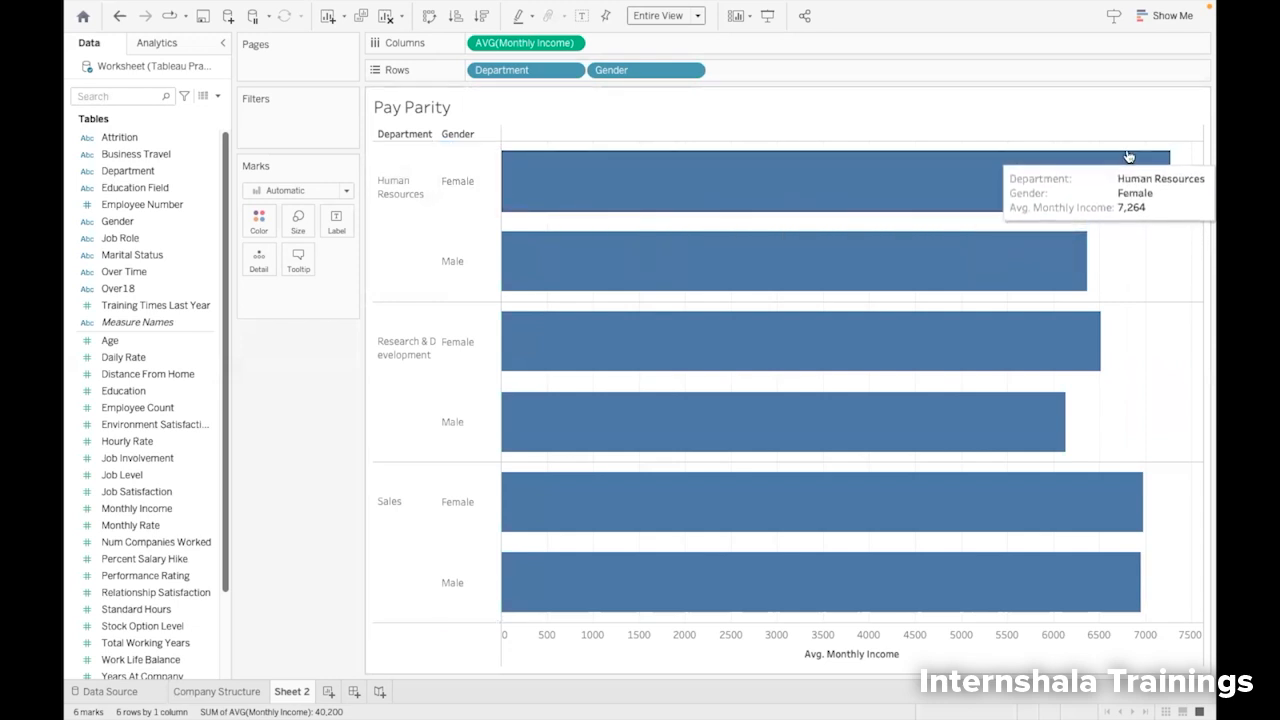
{"action": "mouse_move", "coordinate": [896, 243]}
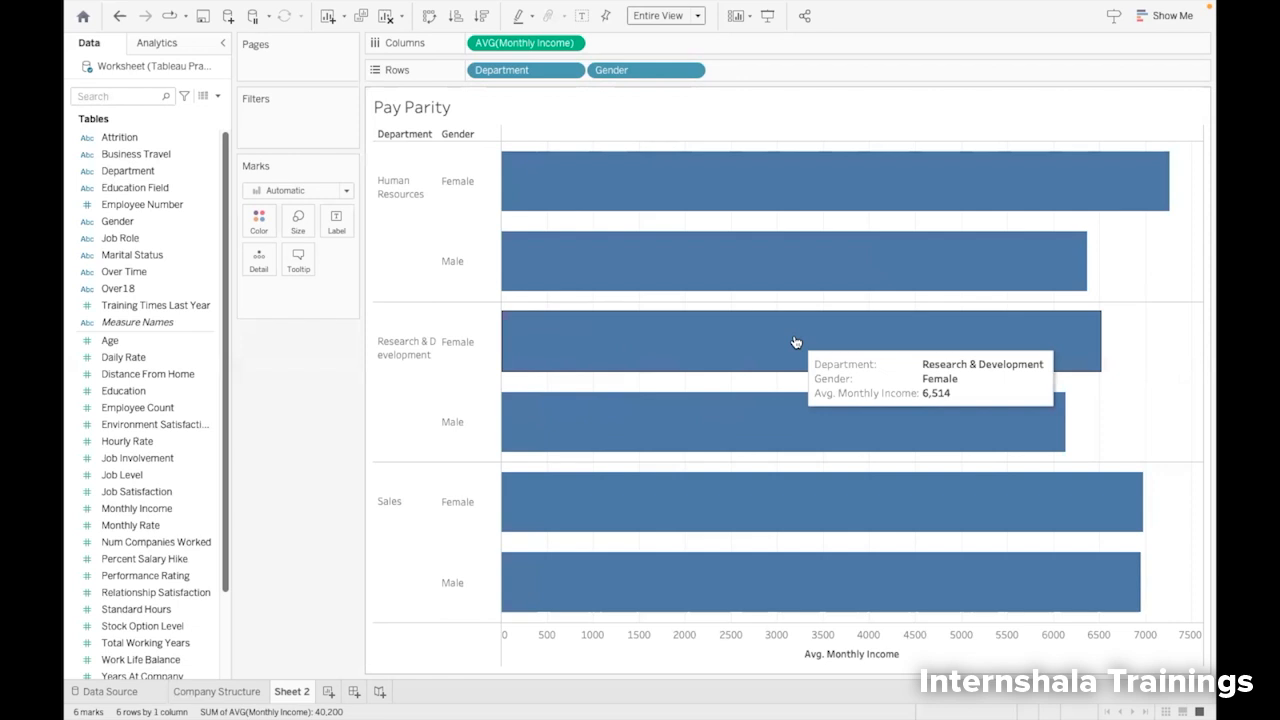
{"action": "mouse_move", "coordinate": [717, 509]}
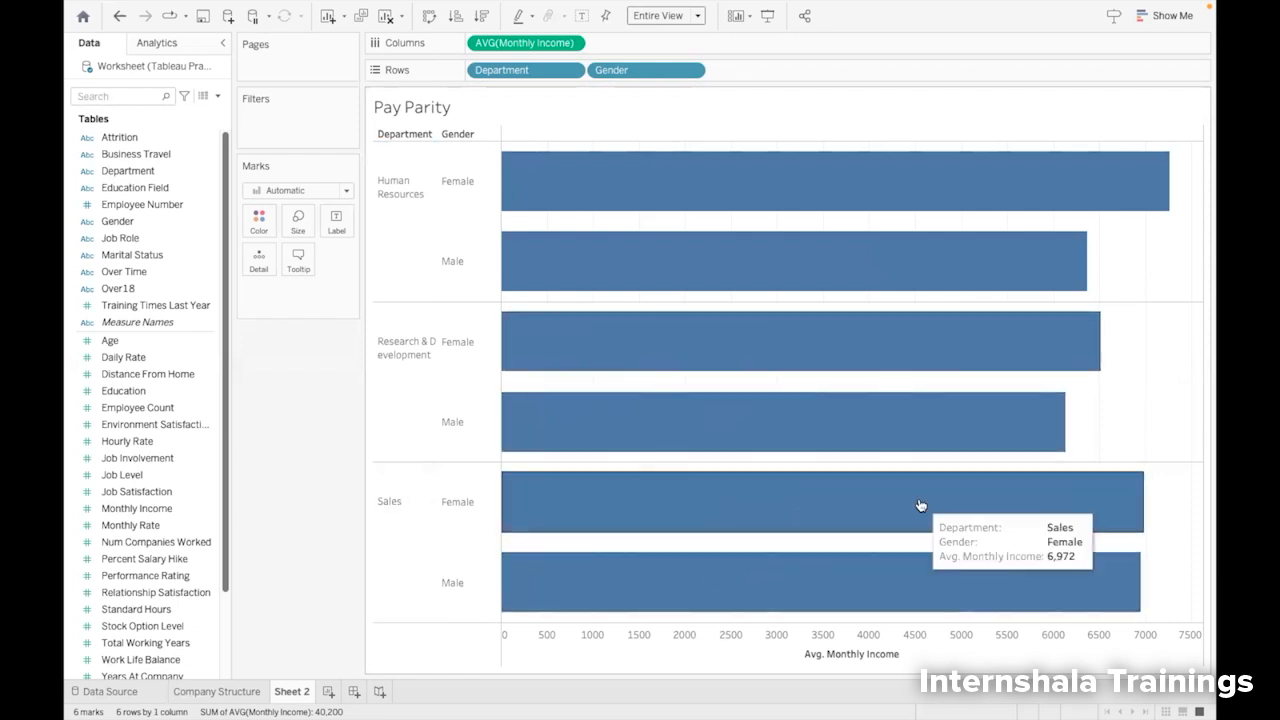
{"action": "mouse_move", "coordinate": [920, 572]}
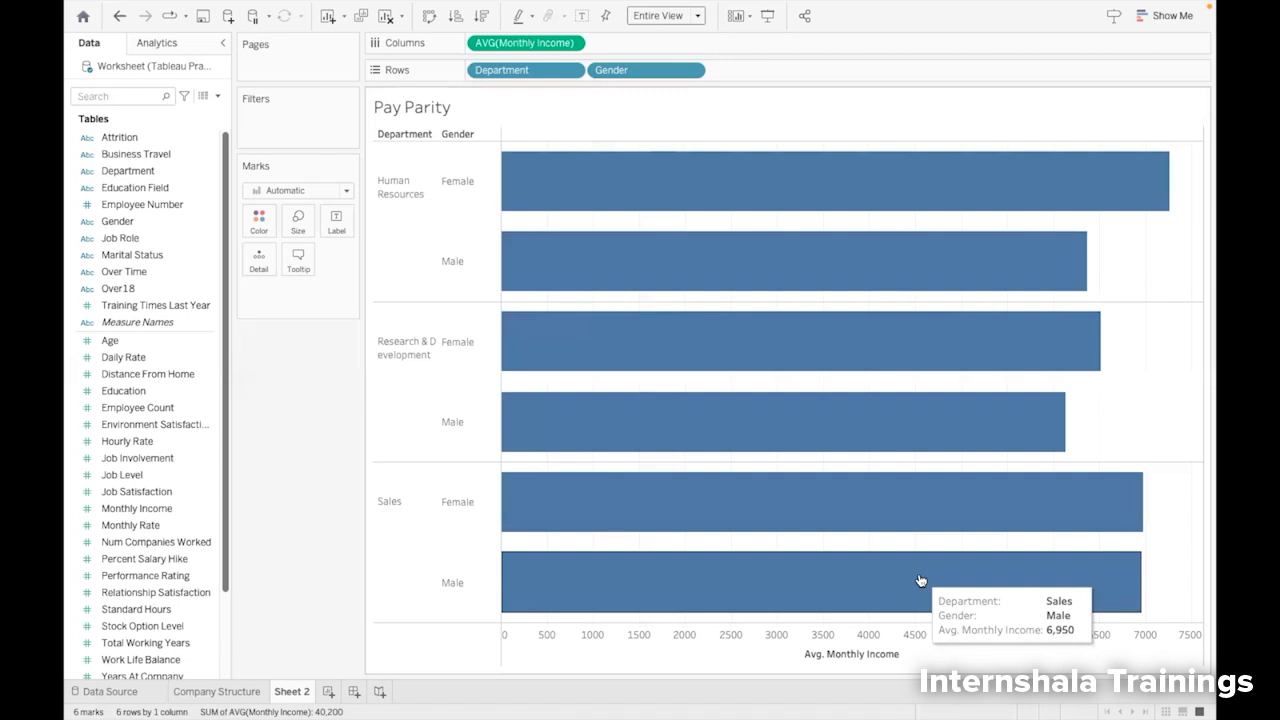
- Rename the Sheet 2 worksheet as Pay Parity
{"action": "double_click", "coordinate": [302, 692]}
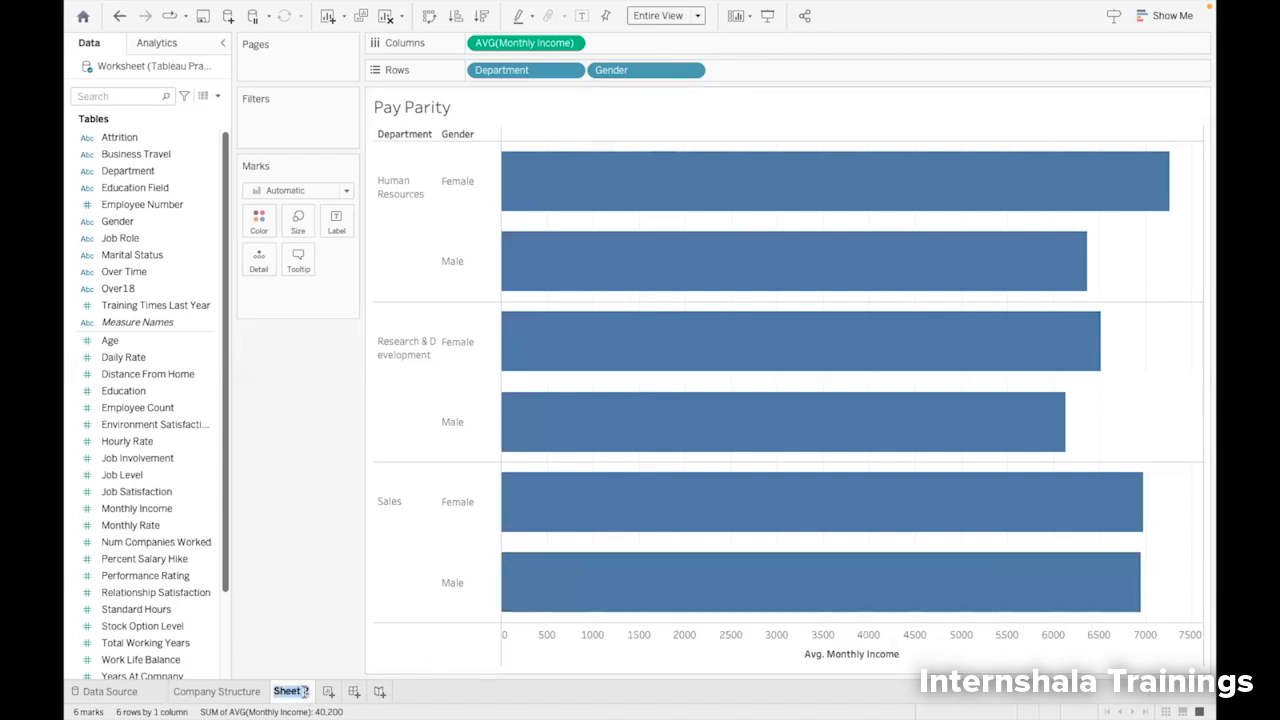
{"action": "type", "text": "Pay"}
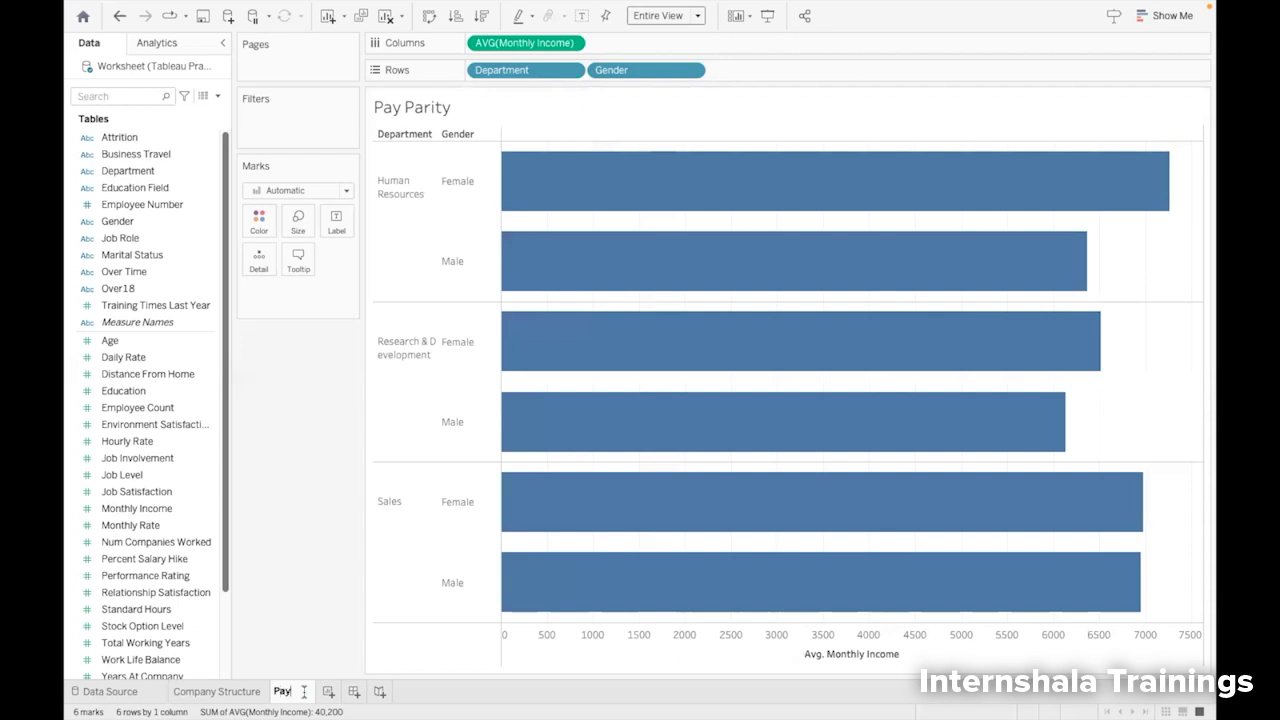
{"action": "type", "text": " Parity"}
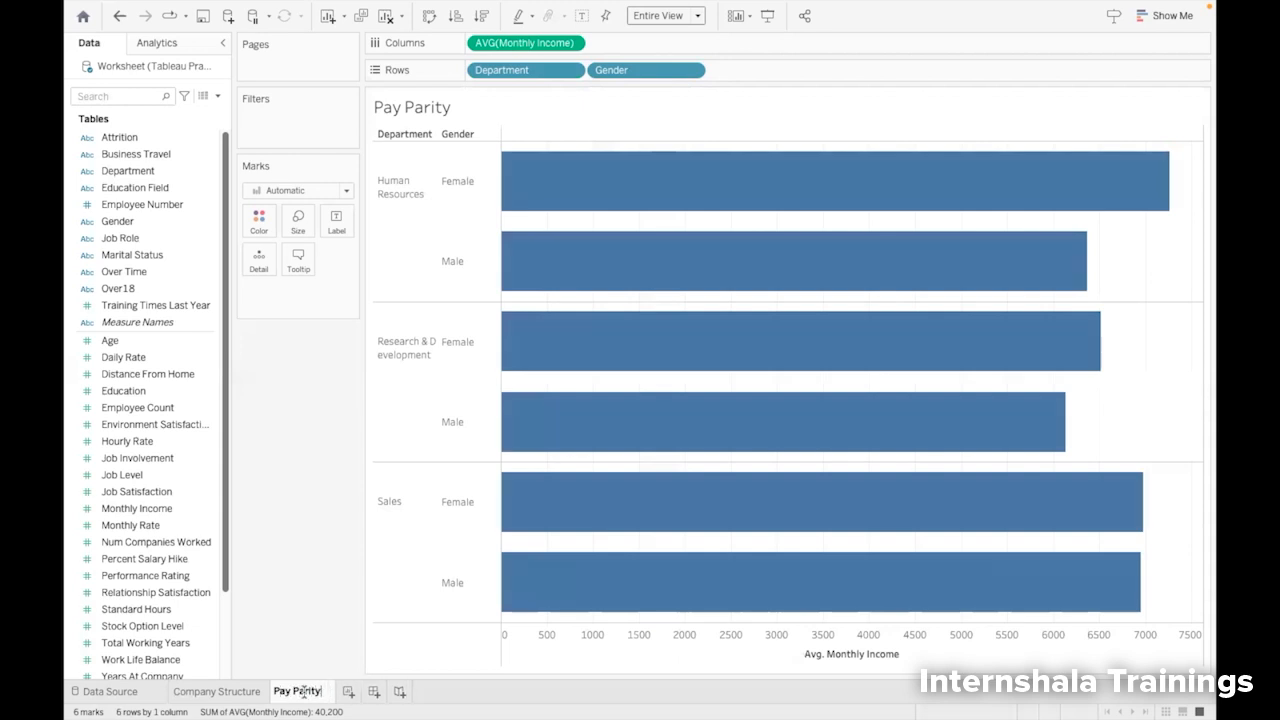